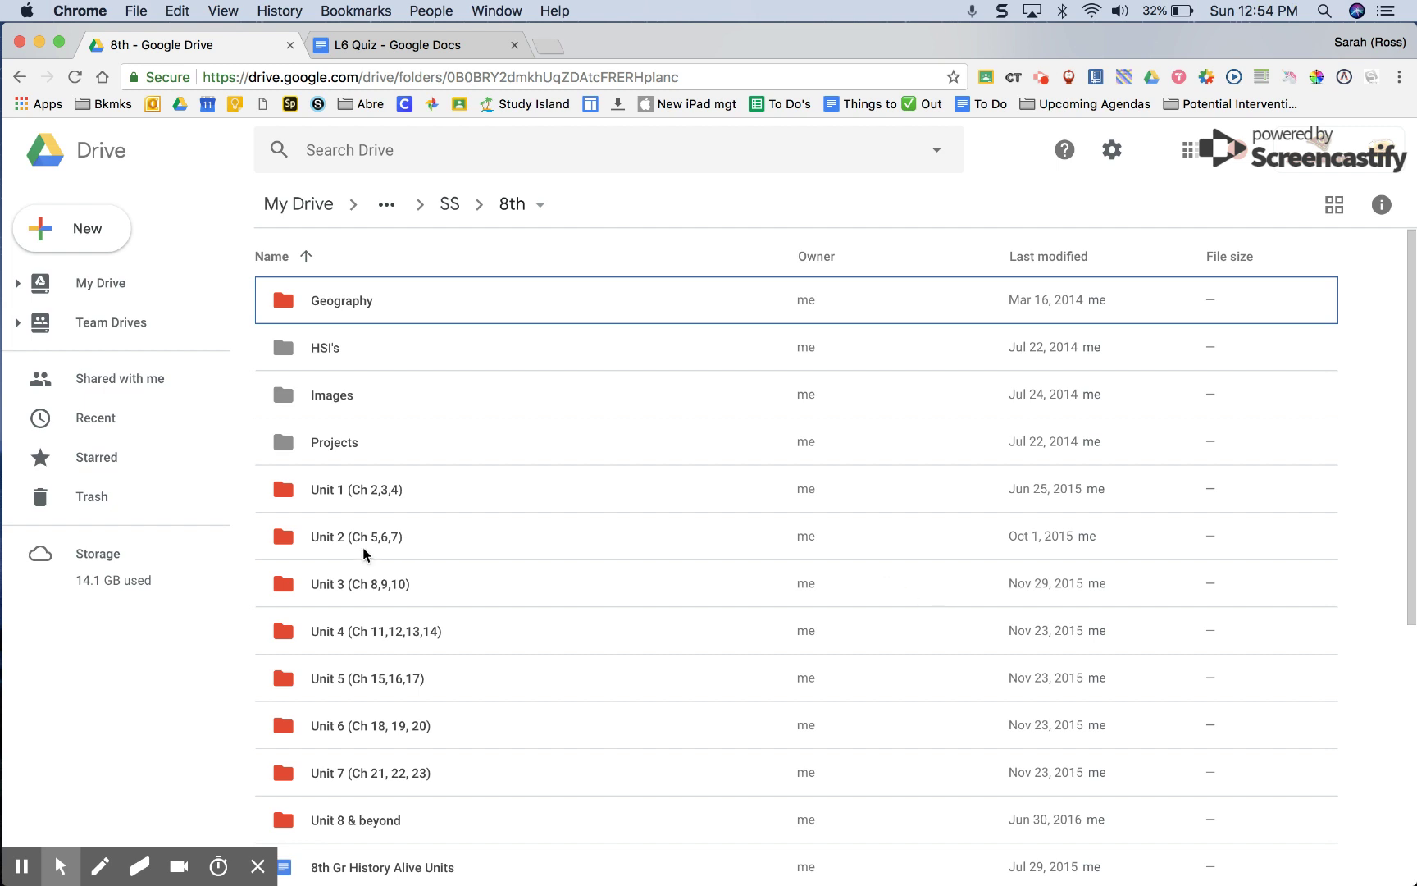
Open Unit 2 (Ch 5,6,7) > L6 and create a new blank Google Form there
double_click(345, 537)
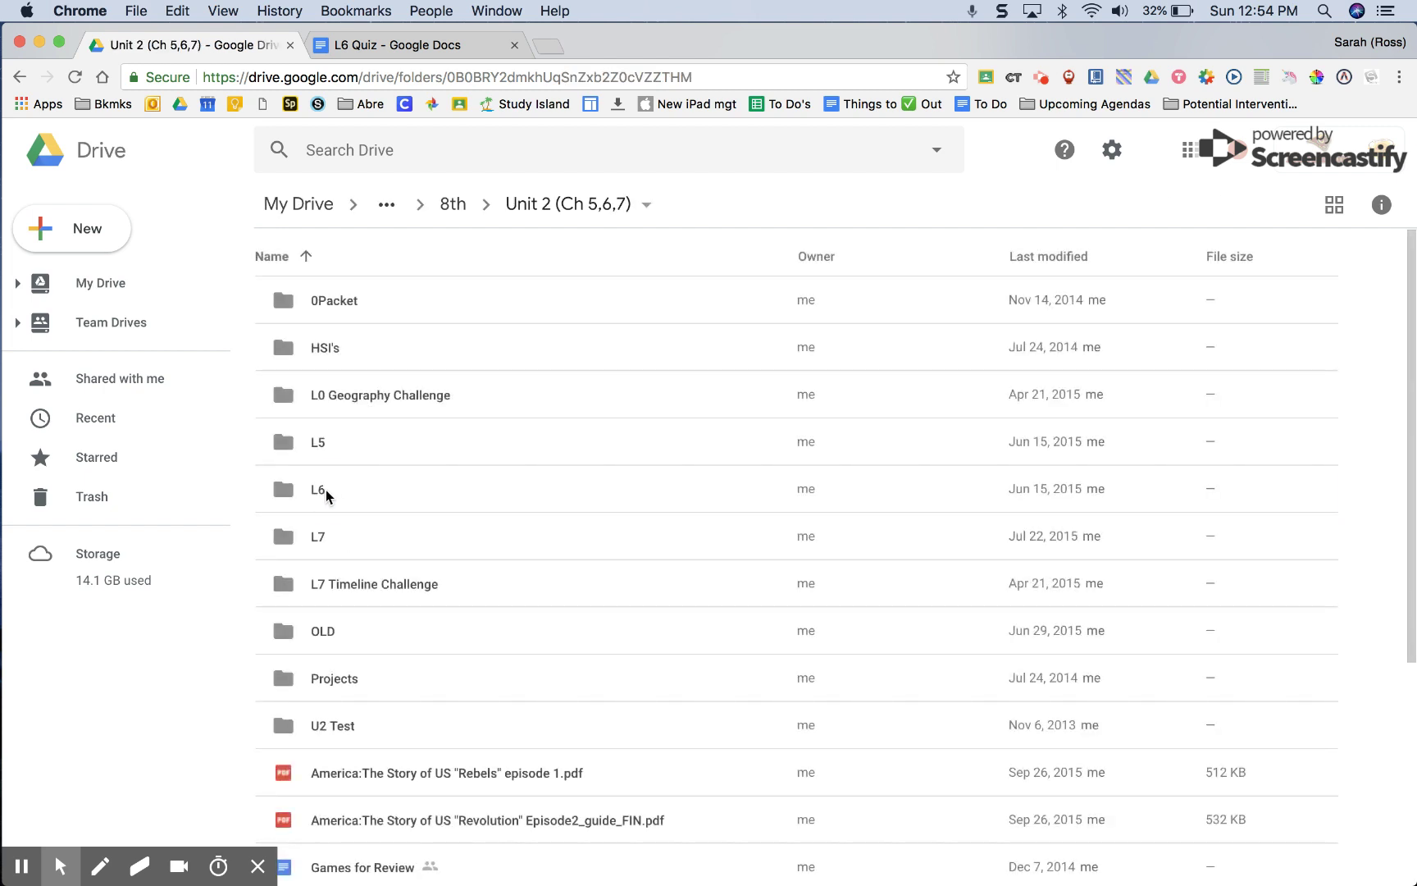
double_click(320, 490)
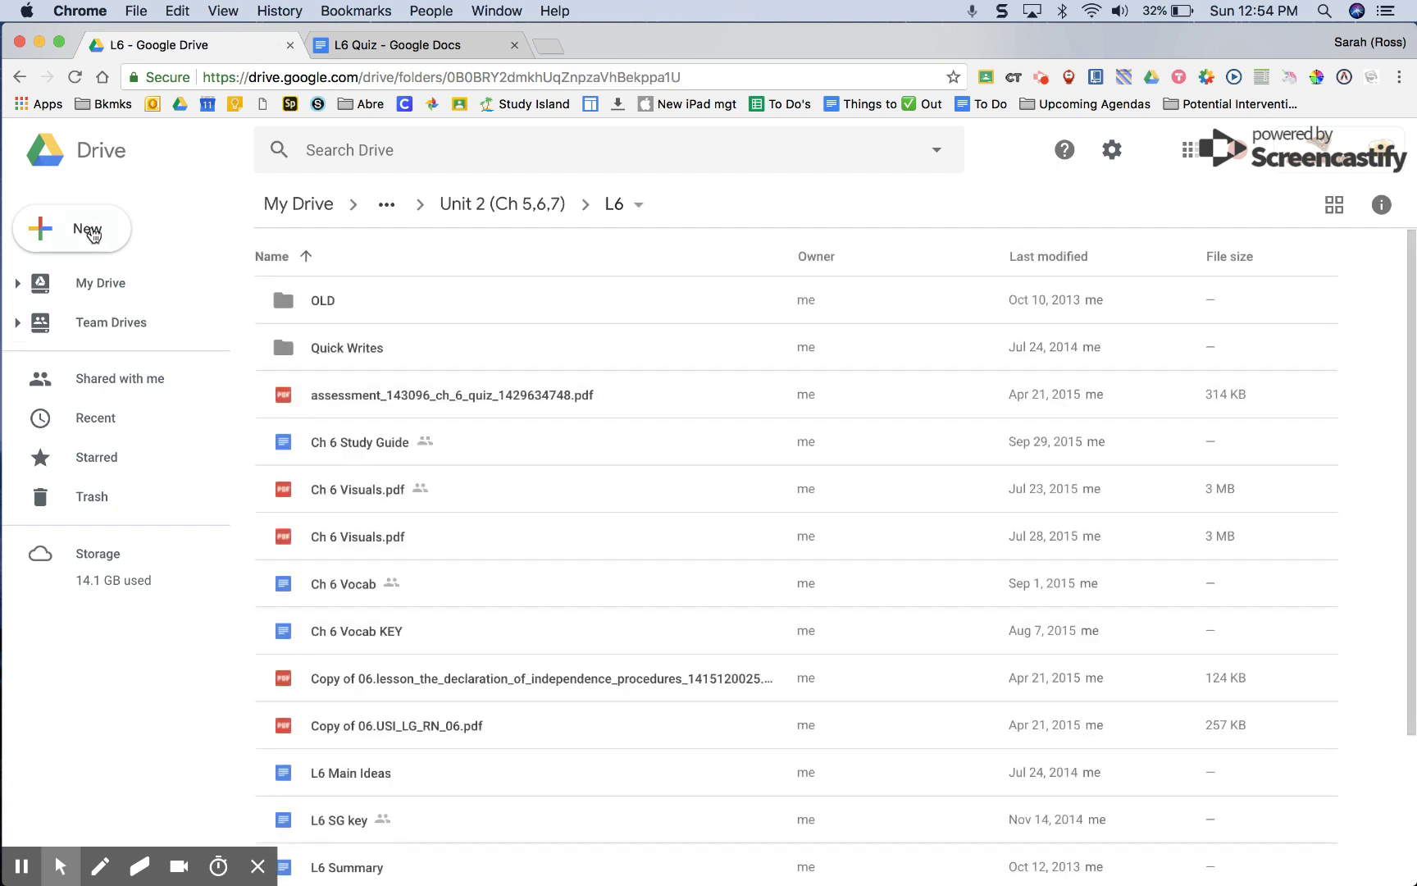
click(90, 232)
mouse_move(127, 474)
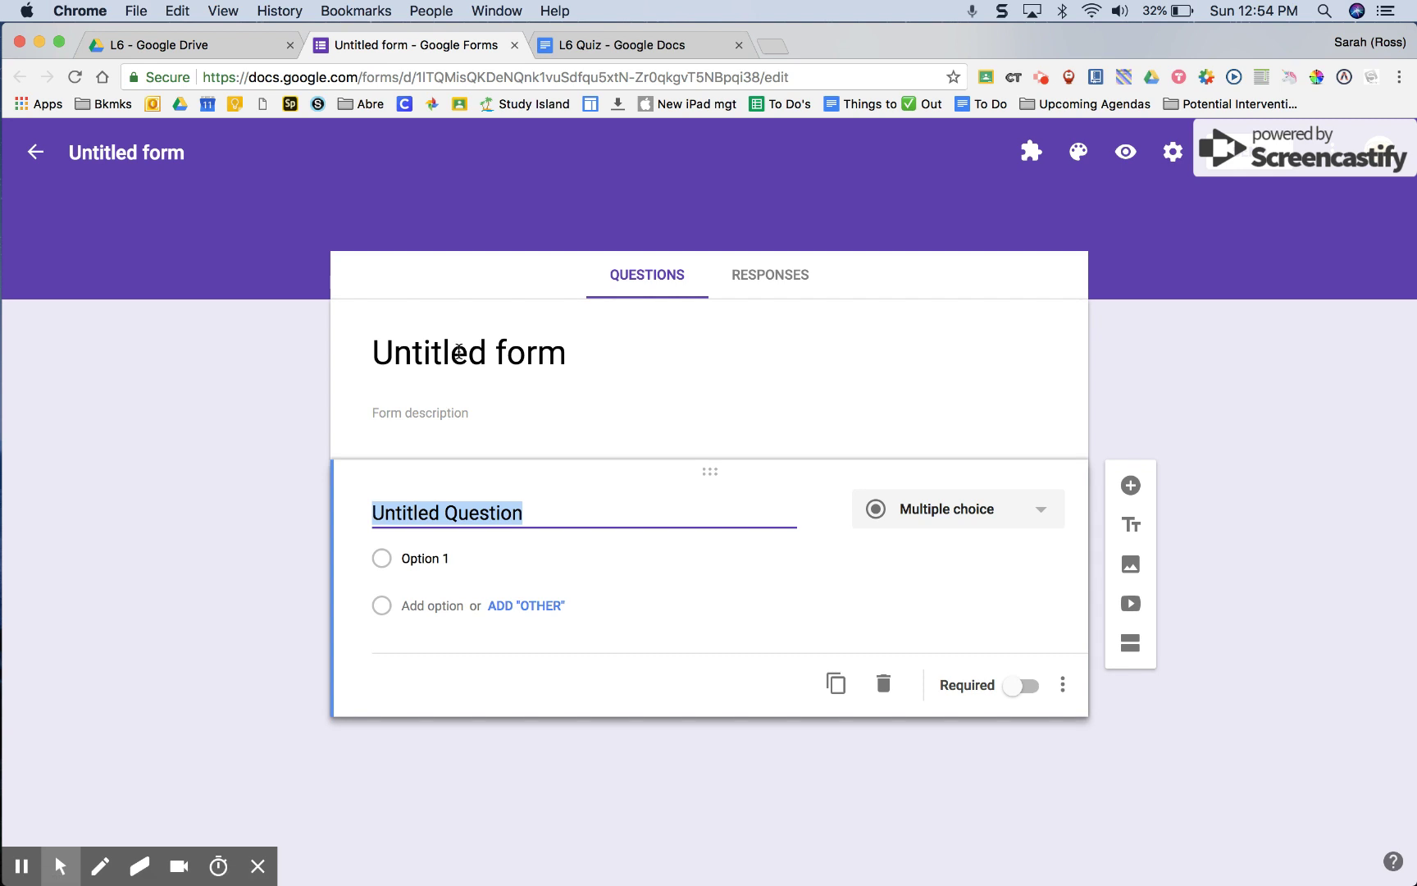
Title the form 'Ch 6 Quiz' and check that the file name now matches
click(459, 352)
text(Ch)
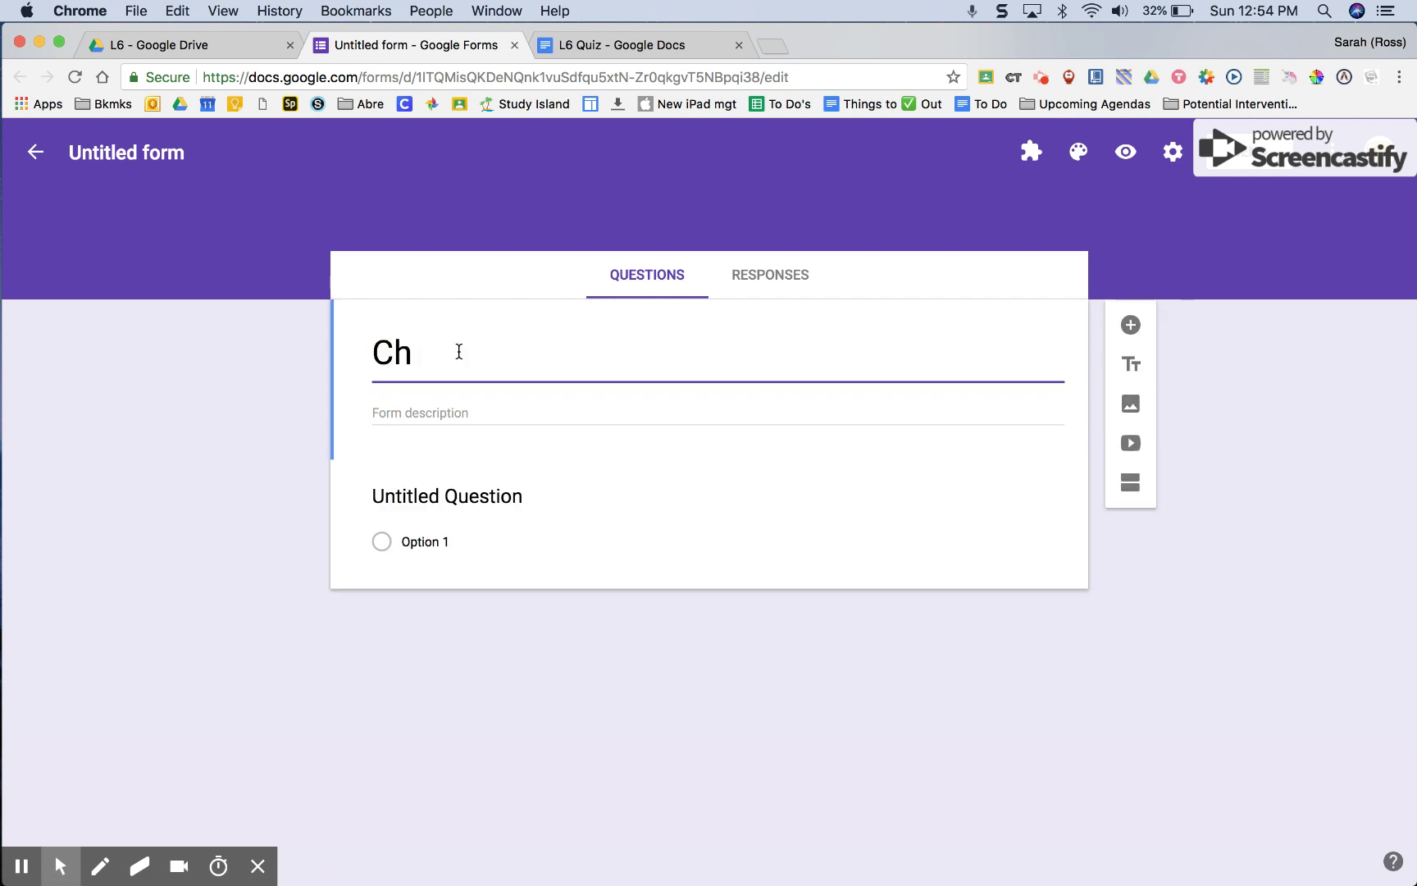
text( 6 Quiz)
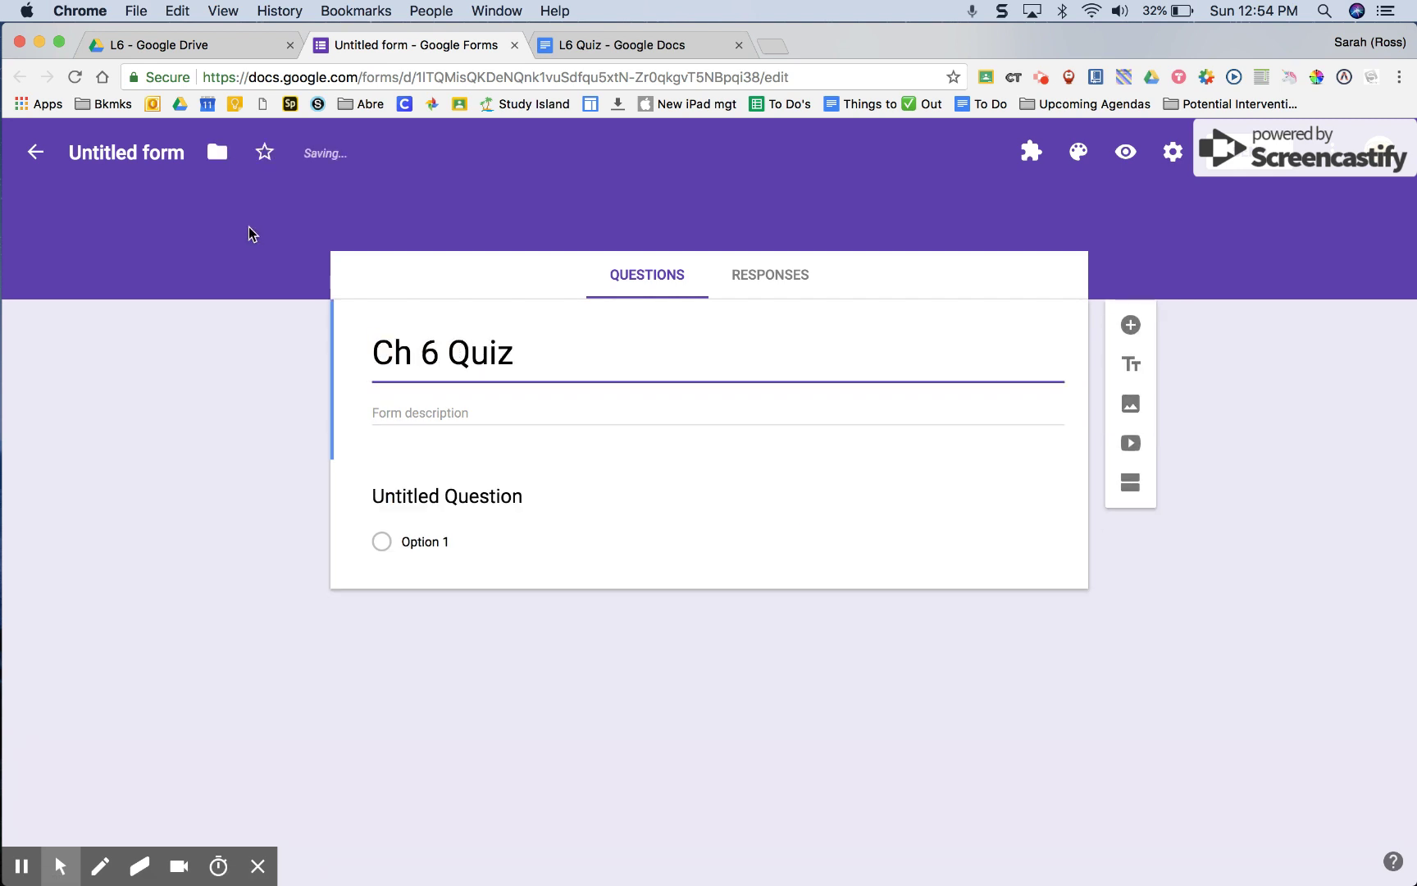
click(117, 153)
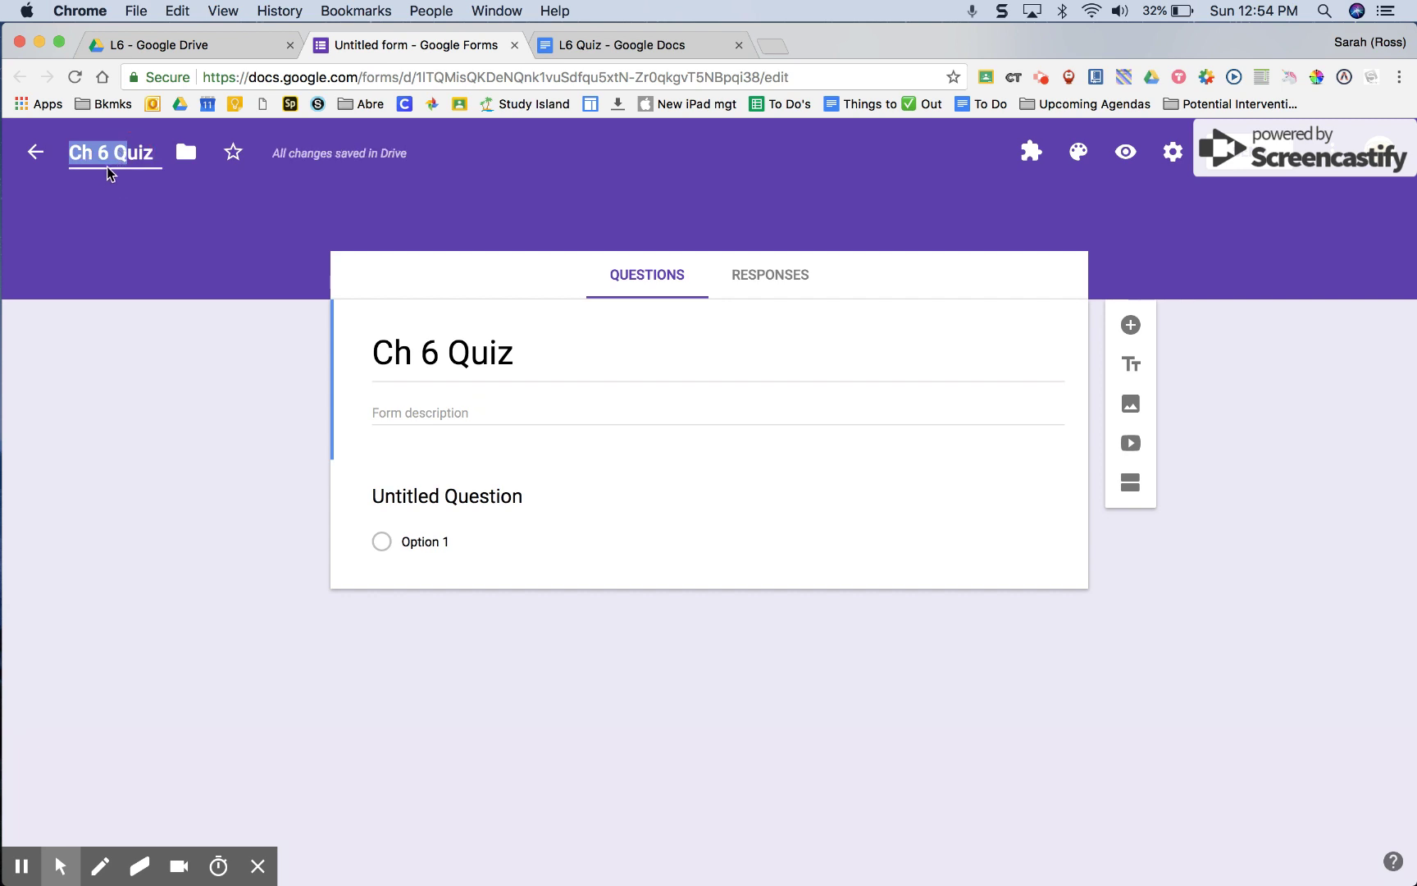
click(127, 200)
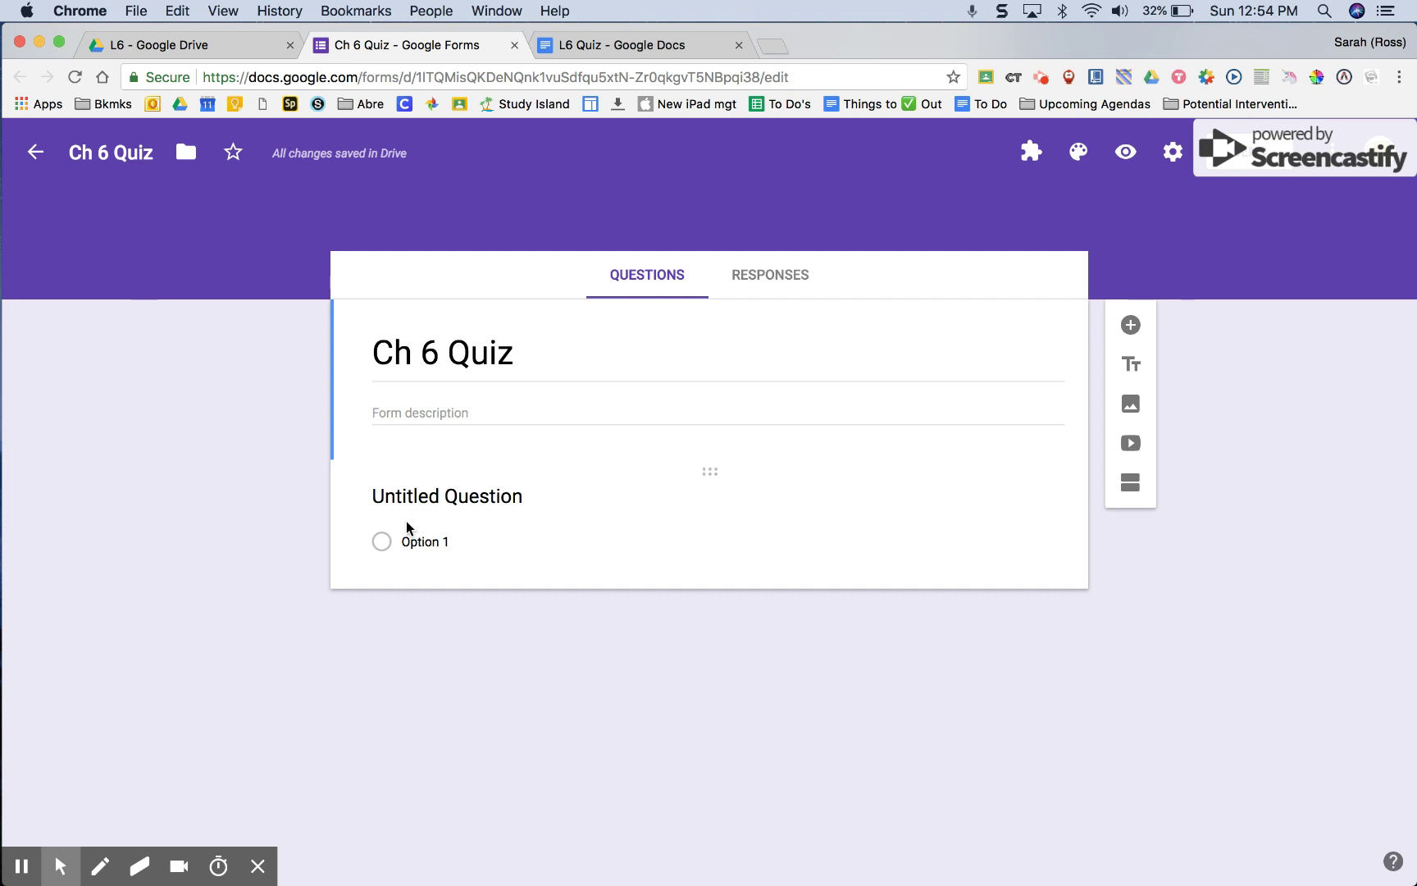
click(453, 498)
Make a required 'First Name' question and duplicate it as 'Last Name' and 'Class Period'
text(Fir)
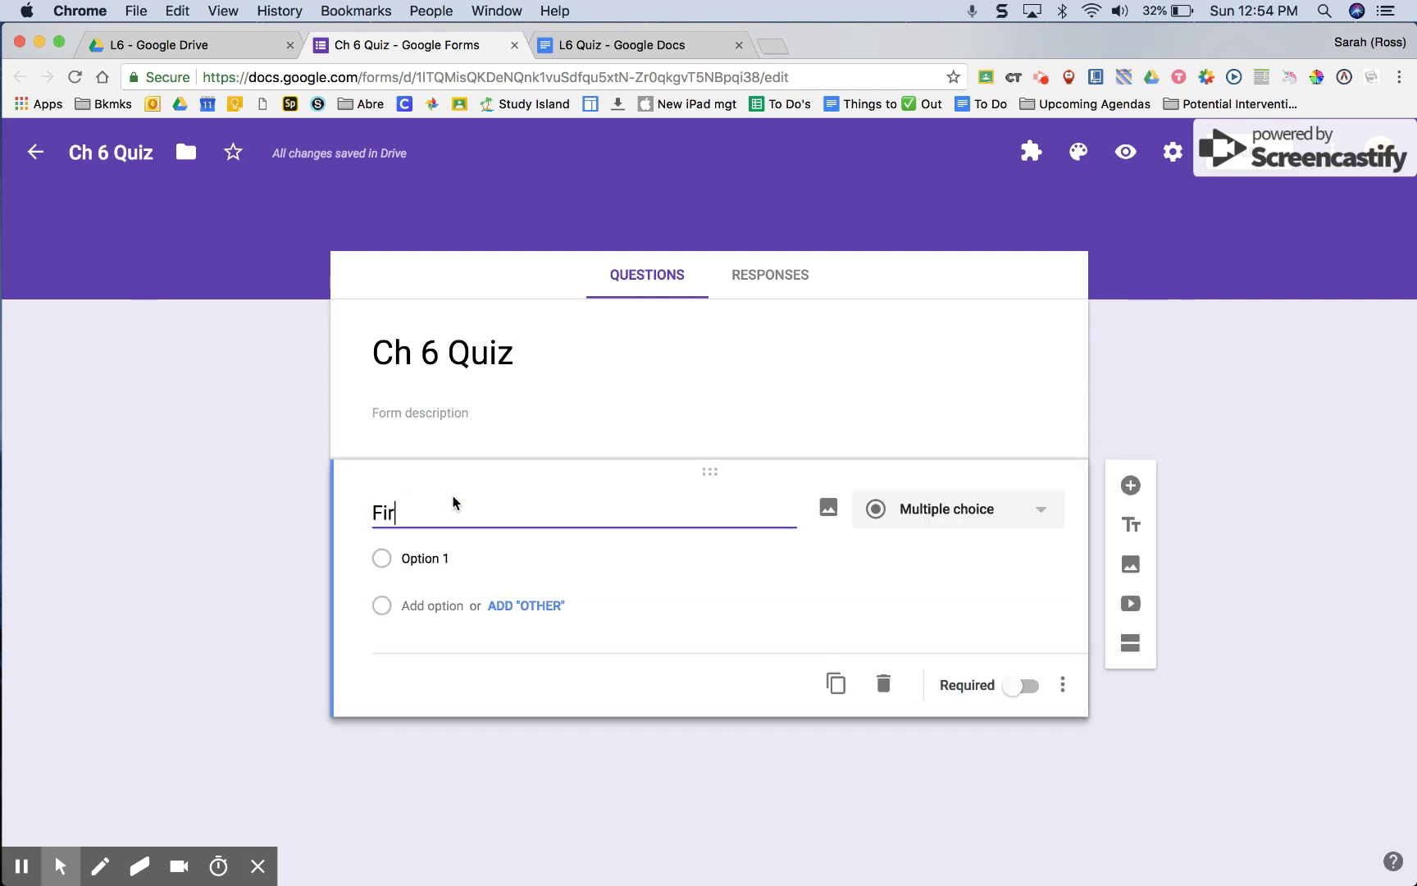
text(st Name)
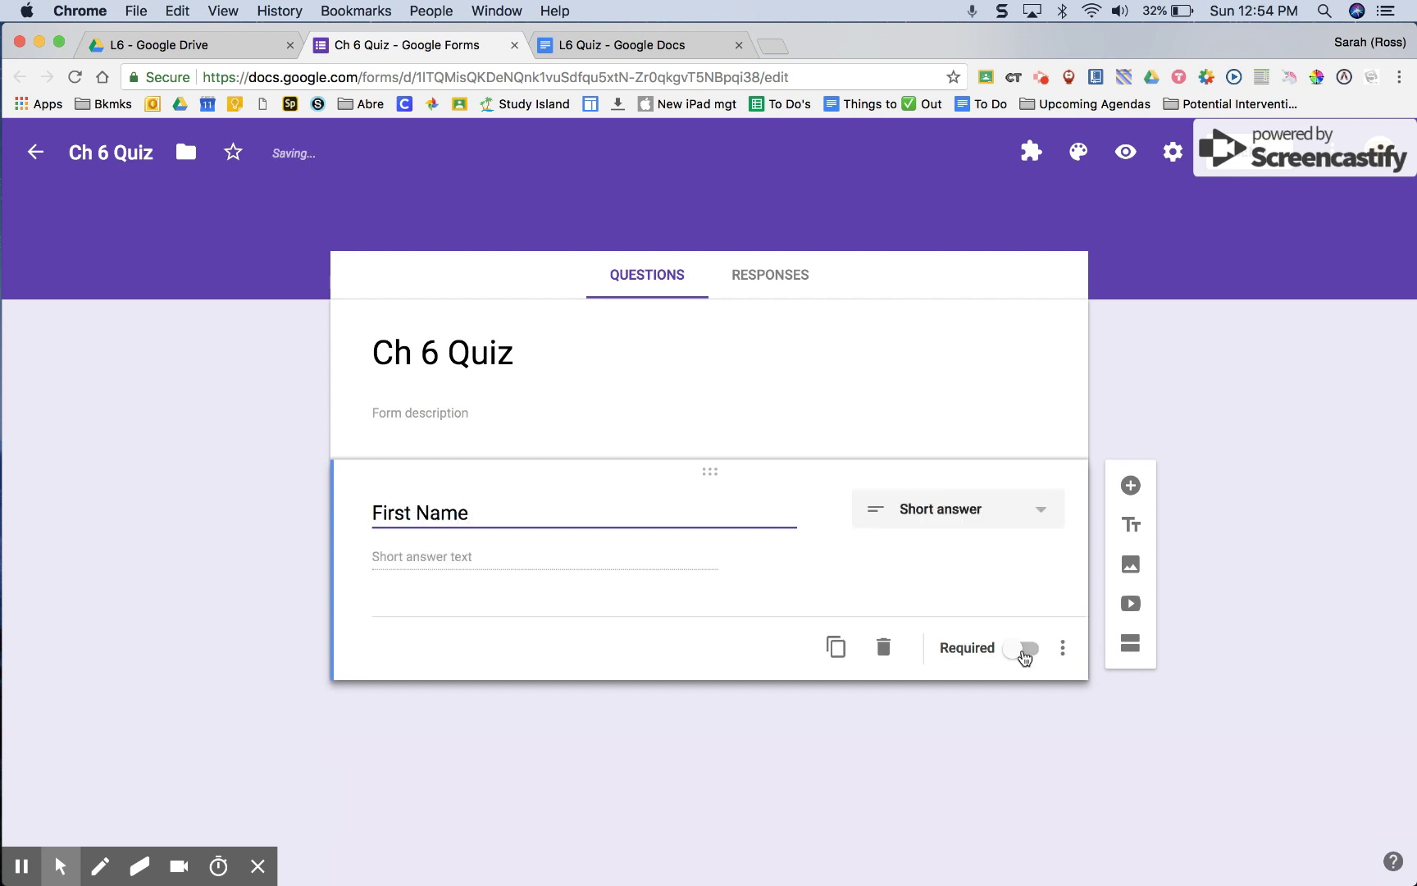
click(1022, 649)
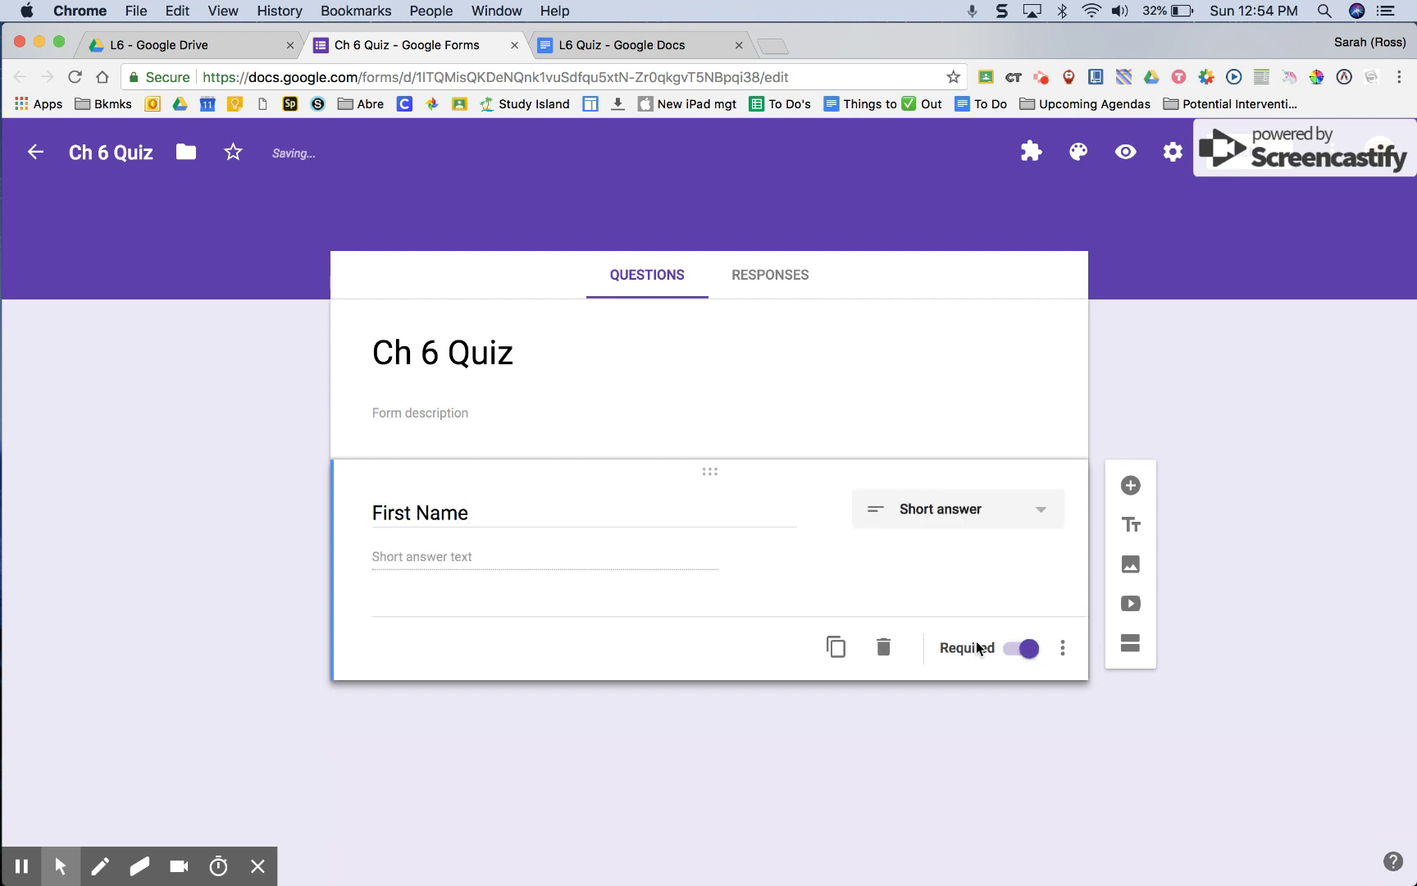
click(836, 647)
text(Last Name)
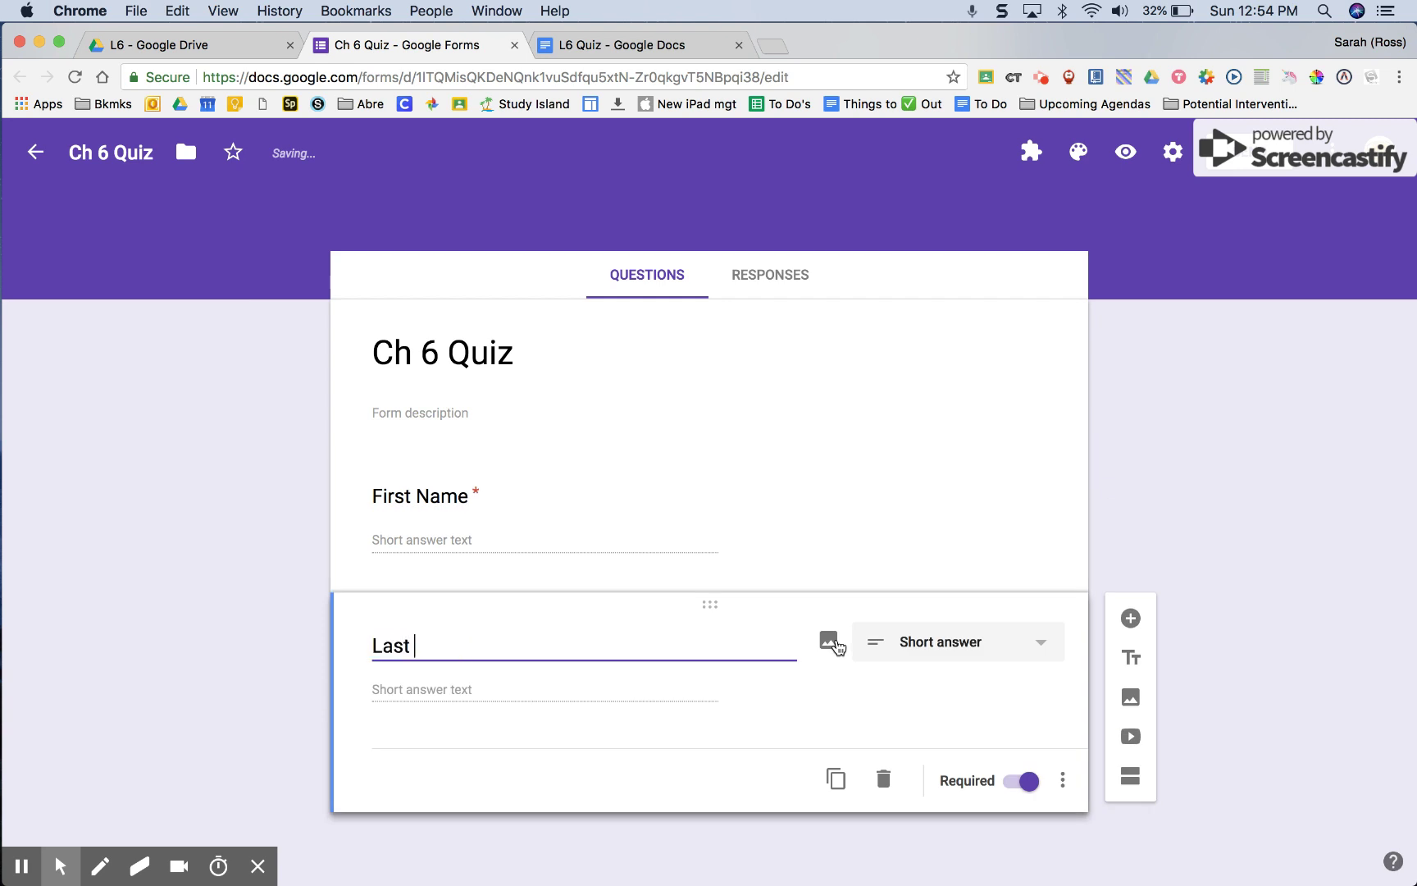
click(834, 781)
text(C)
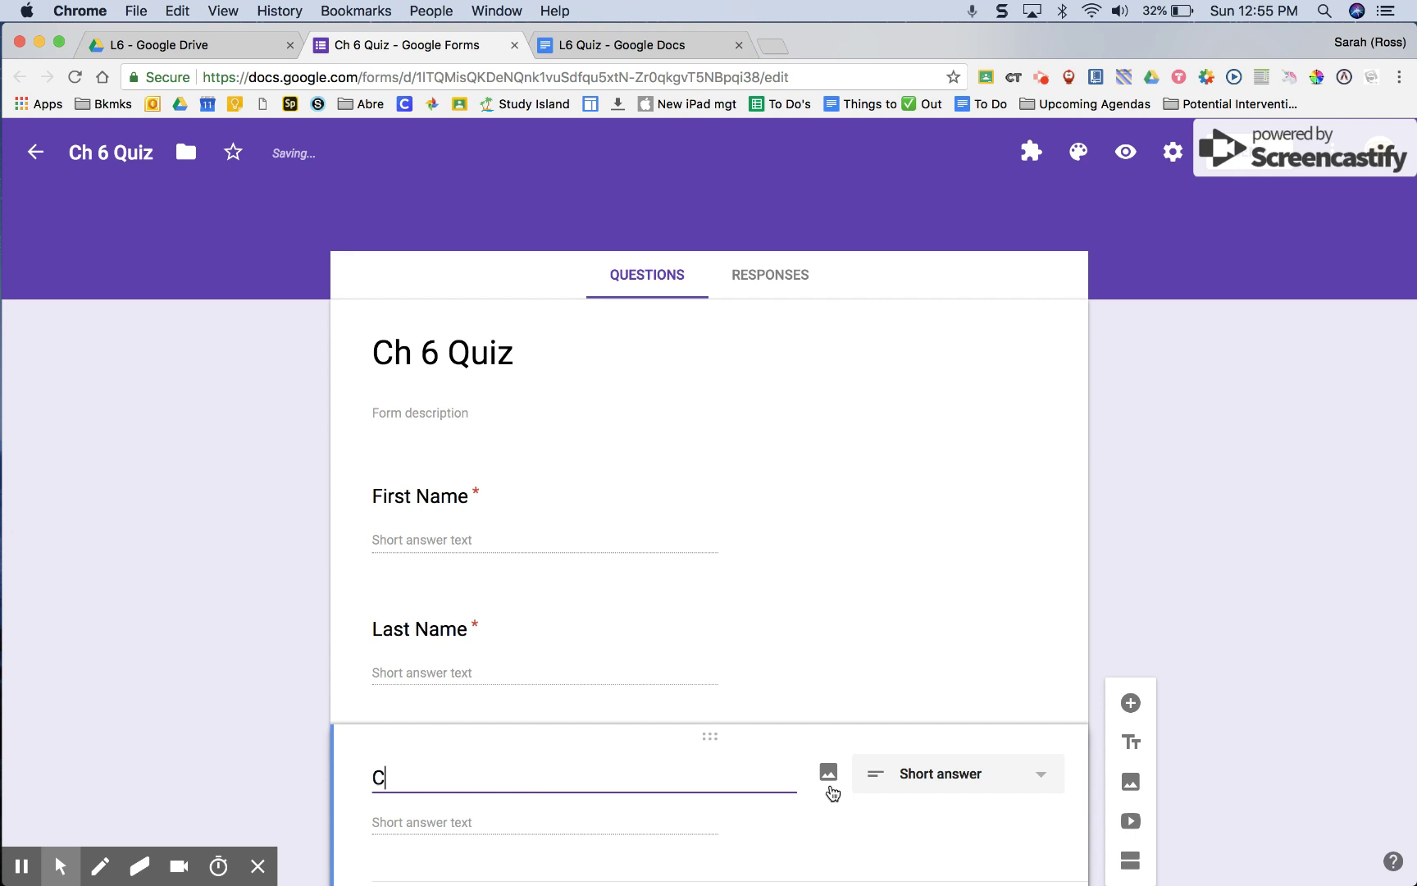
text(lass Period)
scroll(831, 791, down, 3)
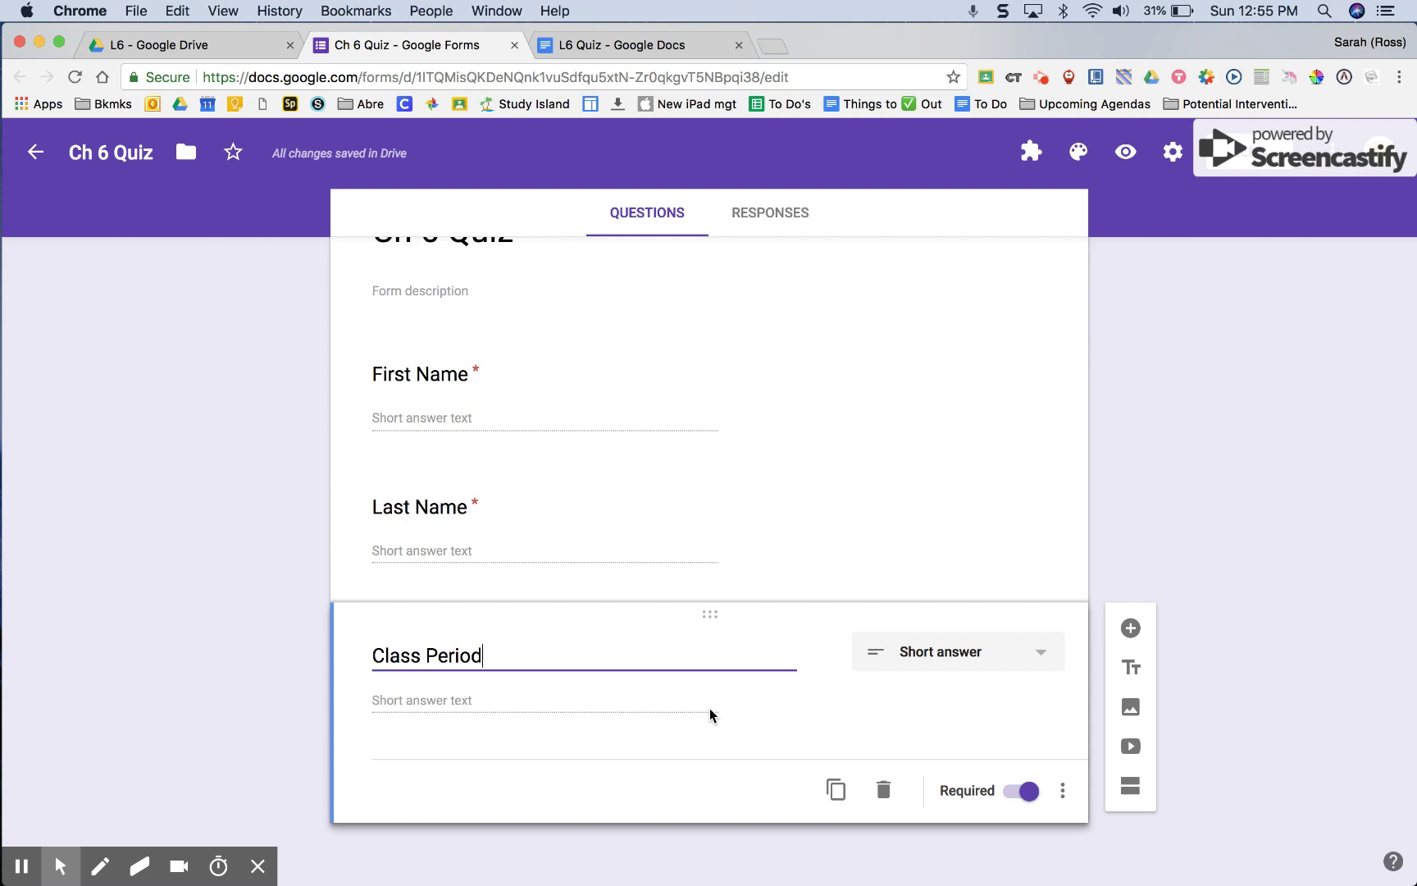
click(894, 663)
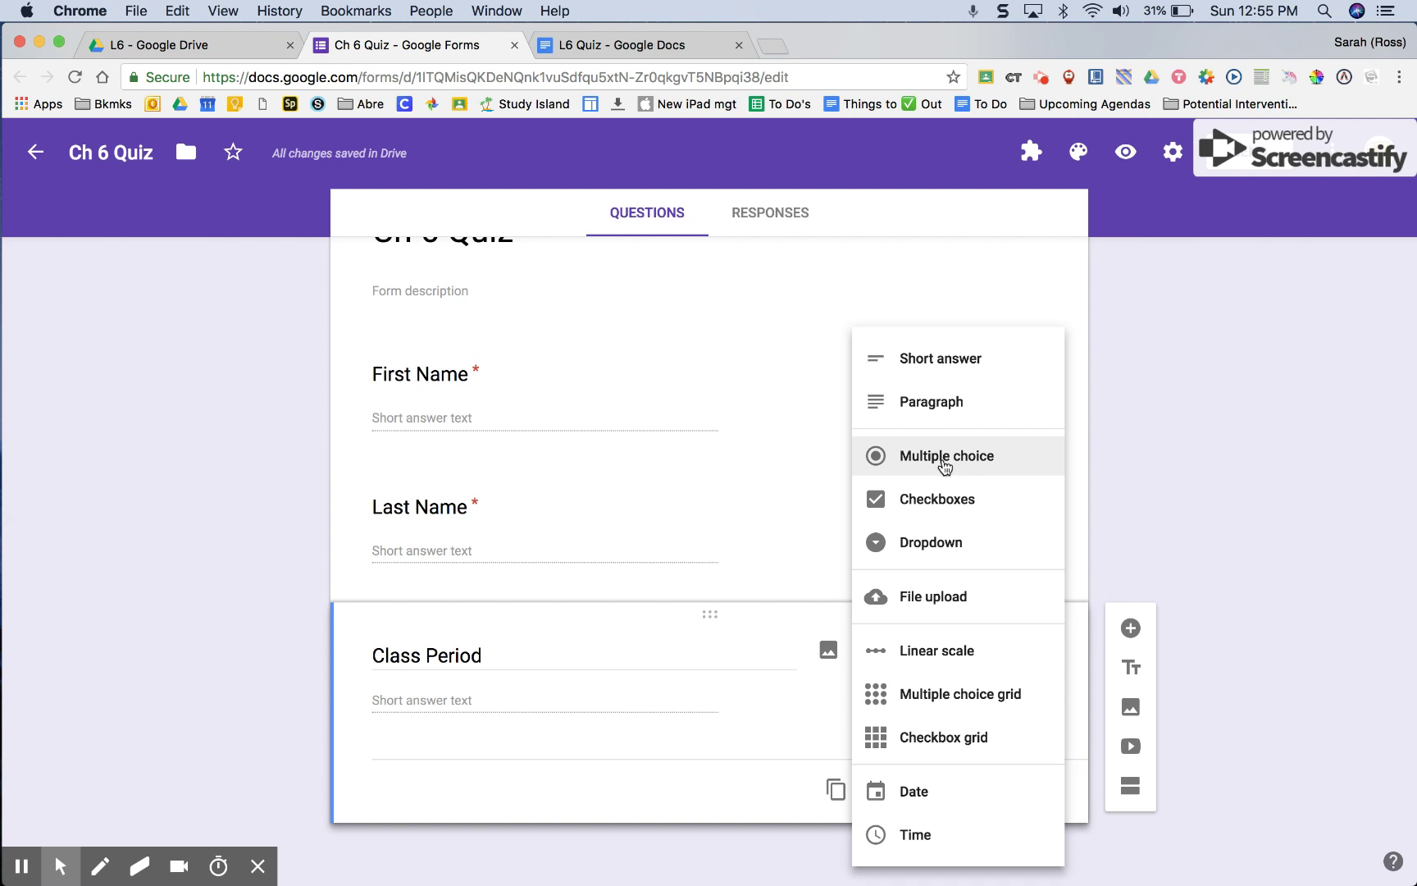
Switch Class Period to multiple choice with options 1st period, 2nd period, 3rd period
click(945, 465)
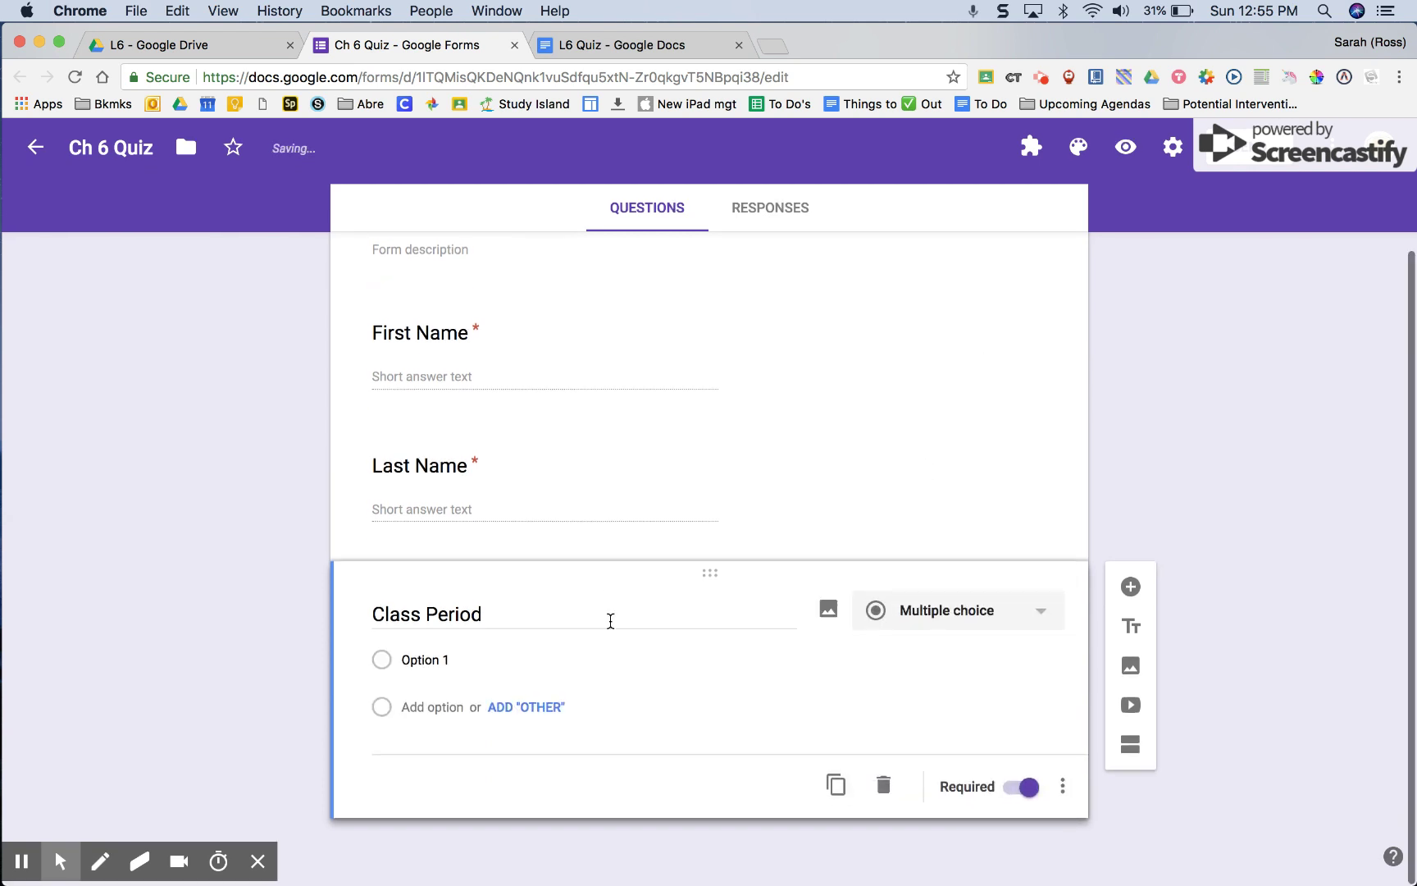
click(464, 665)
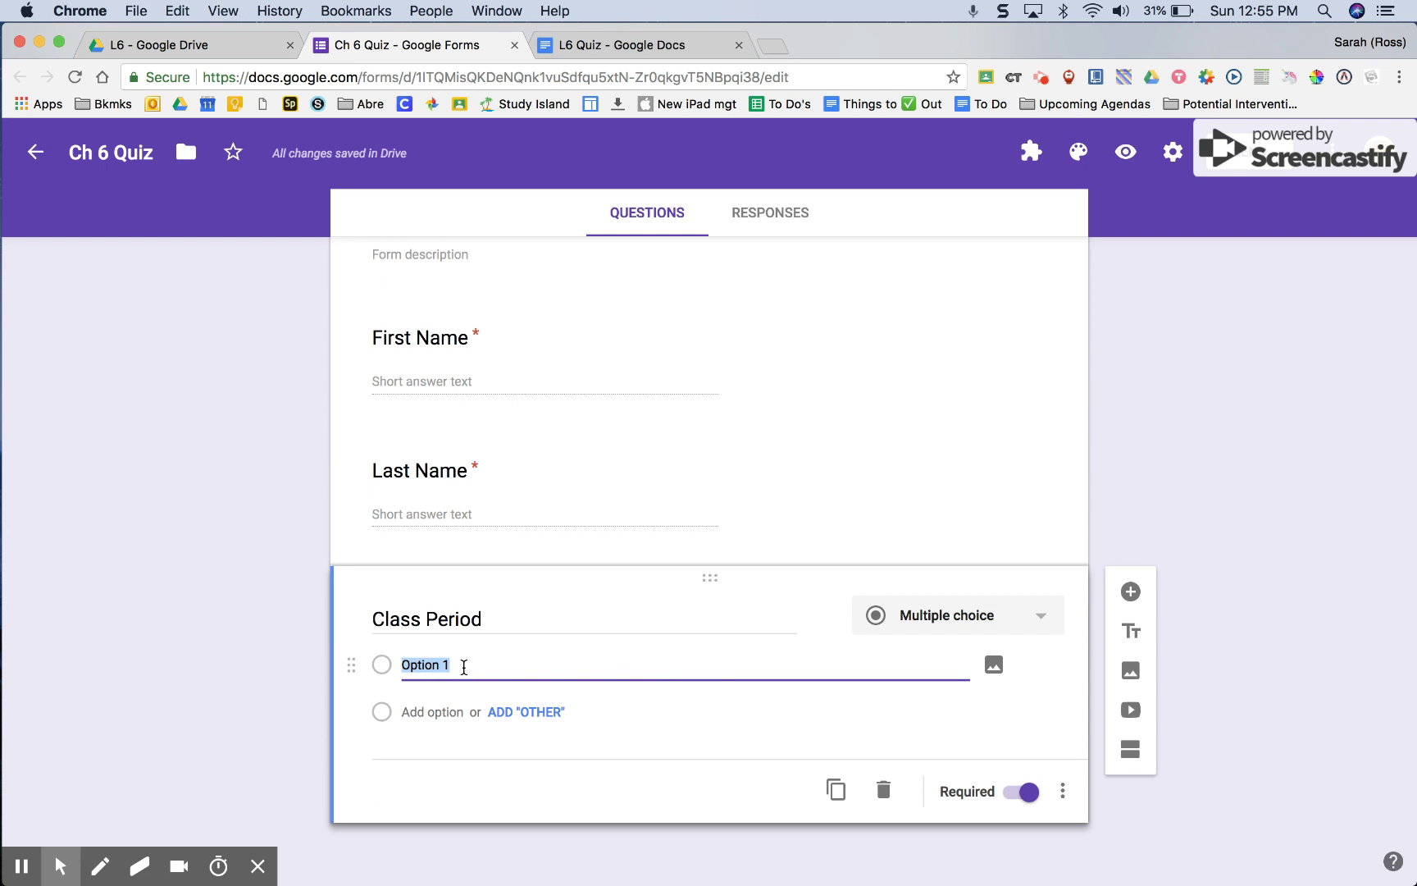
text(1st period)
key(Tab)
key(Tab)
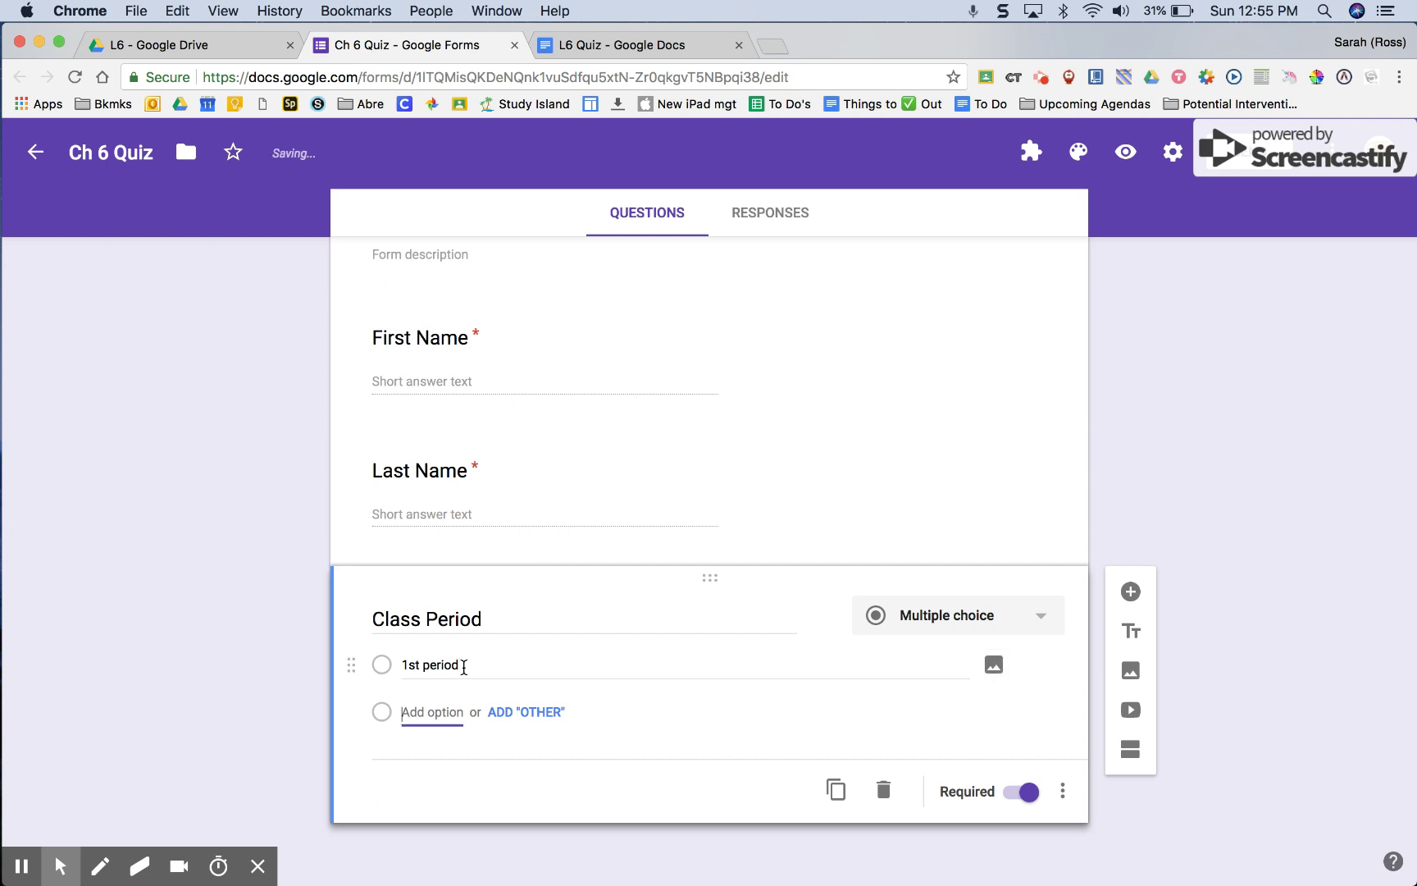
text(2nd period)
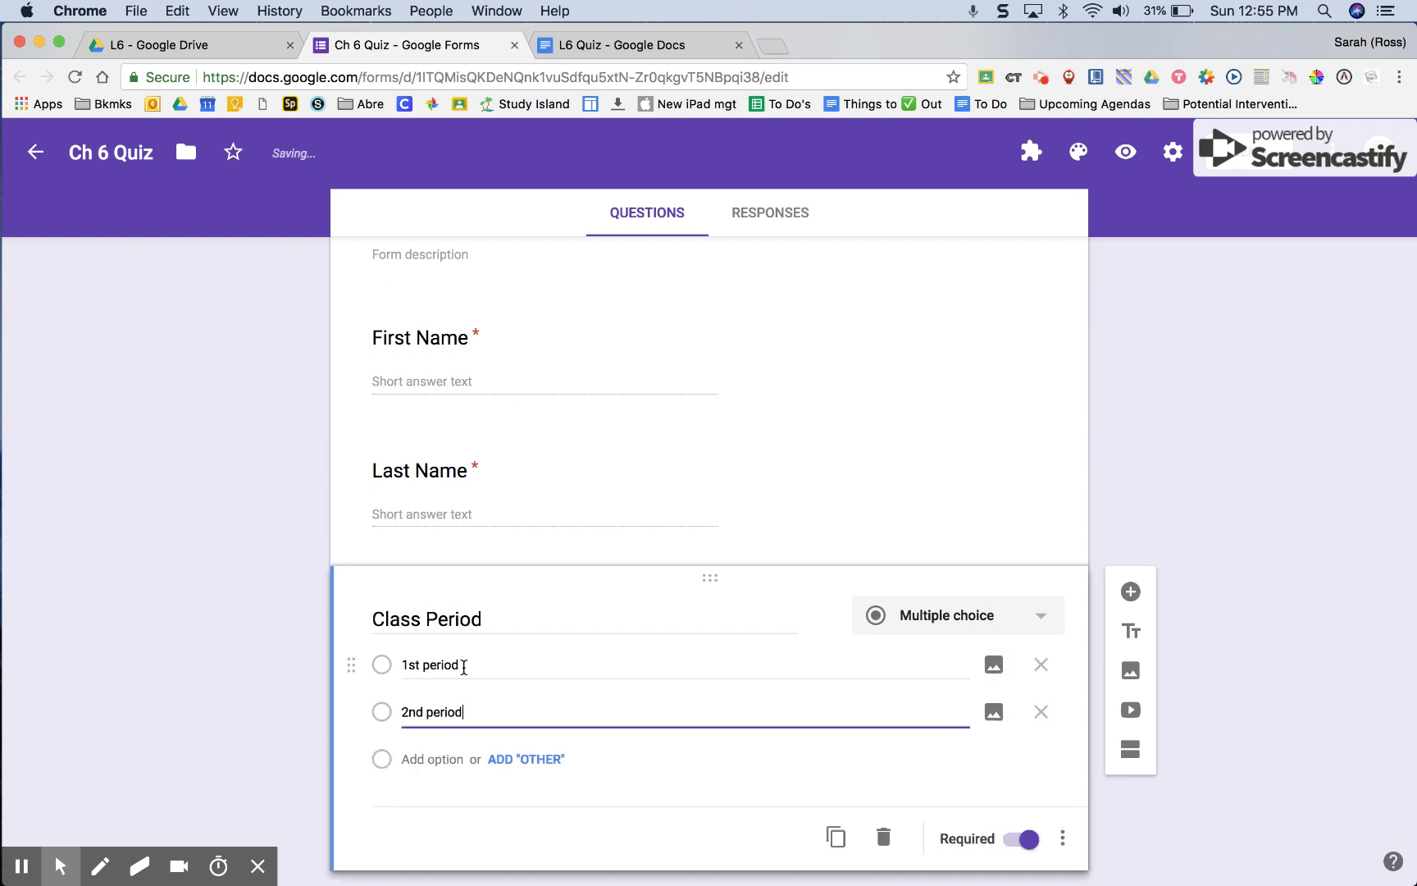
key(Tab)
key(Tab)
text(3rd paerio)
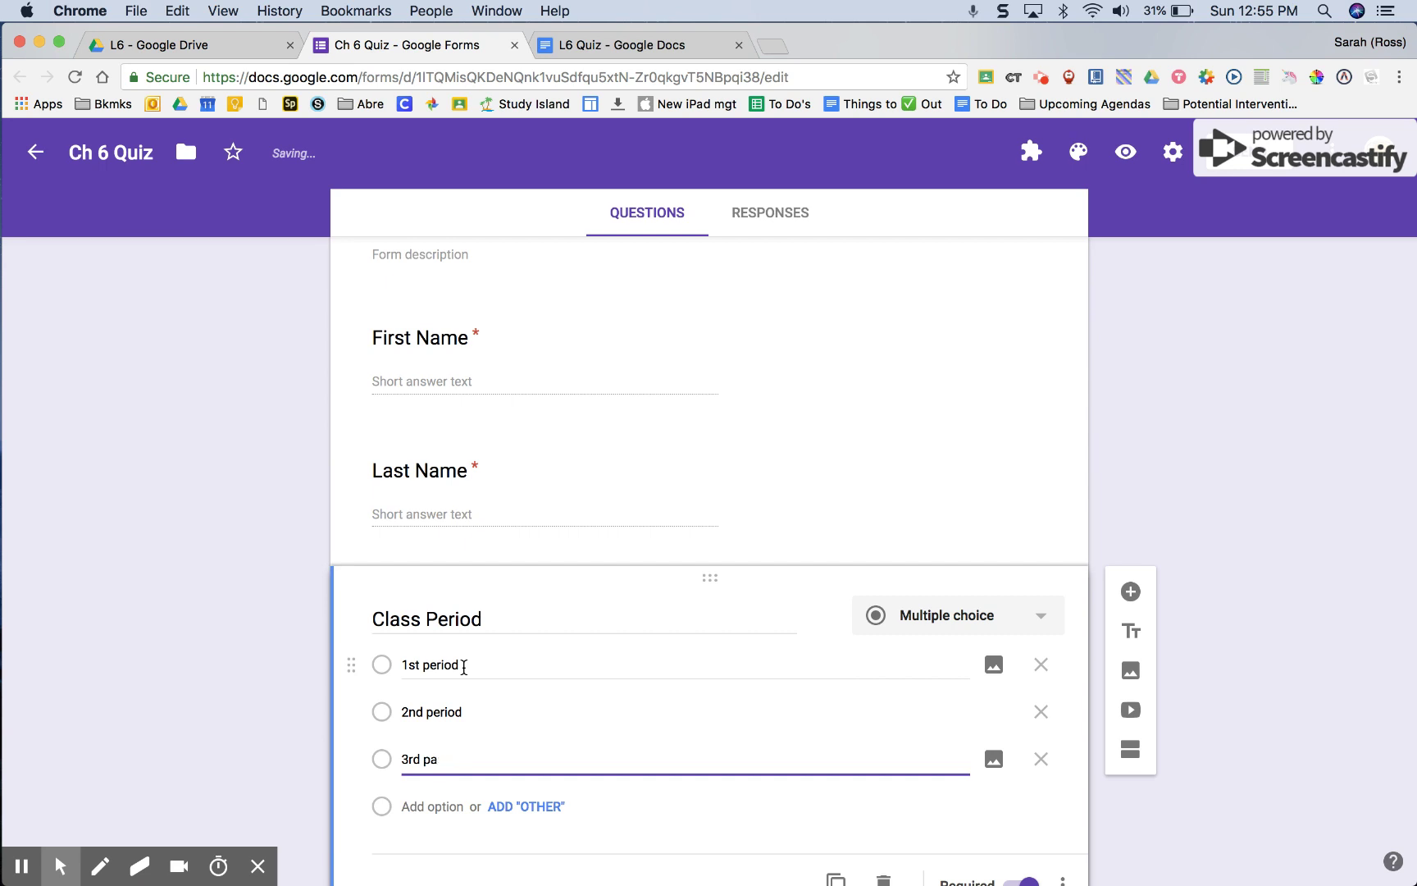
key(BackSpace)
text(eriod)
scroll(464, 667, down, 2)
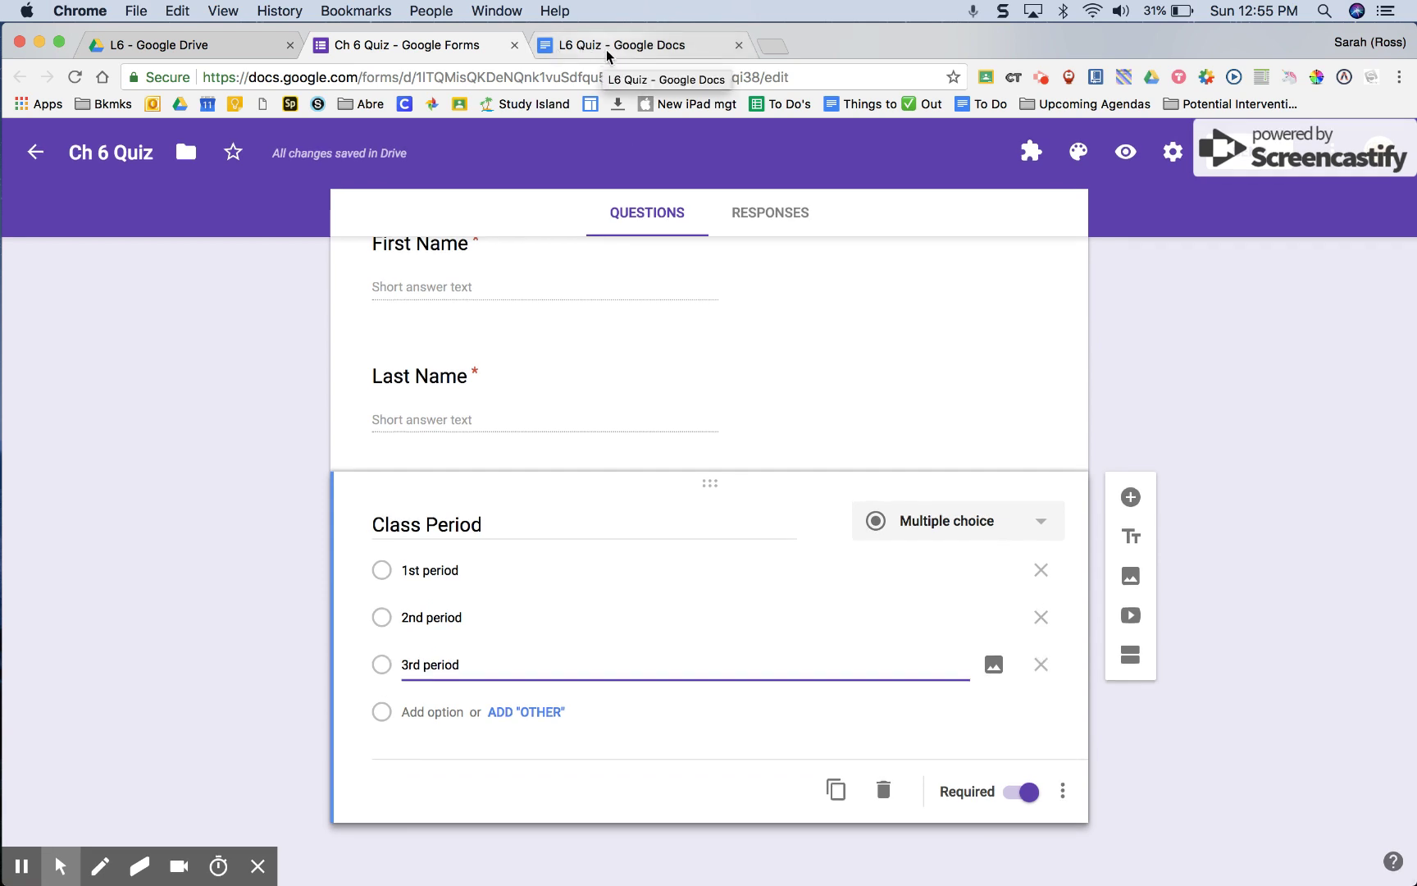
Add a second section with no title and a blank multiple-choice question in it
click(1131, 656)
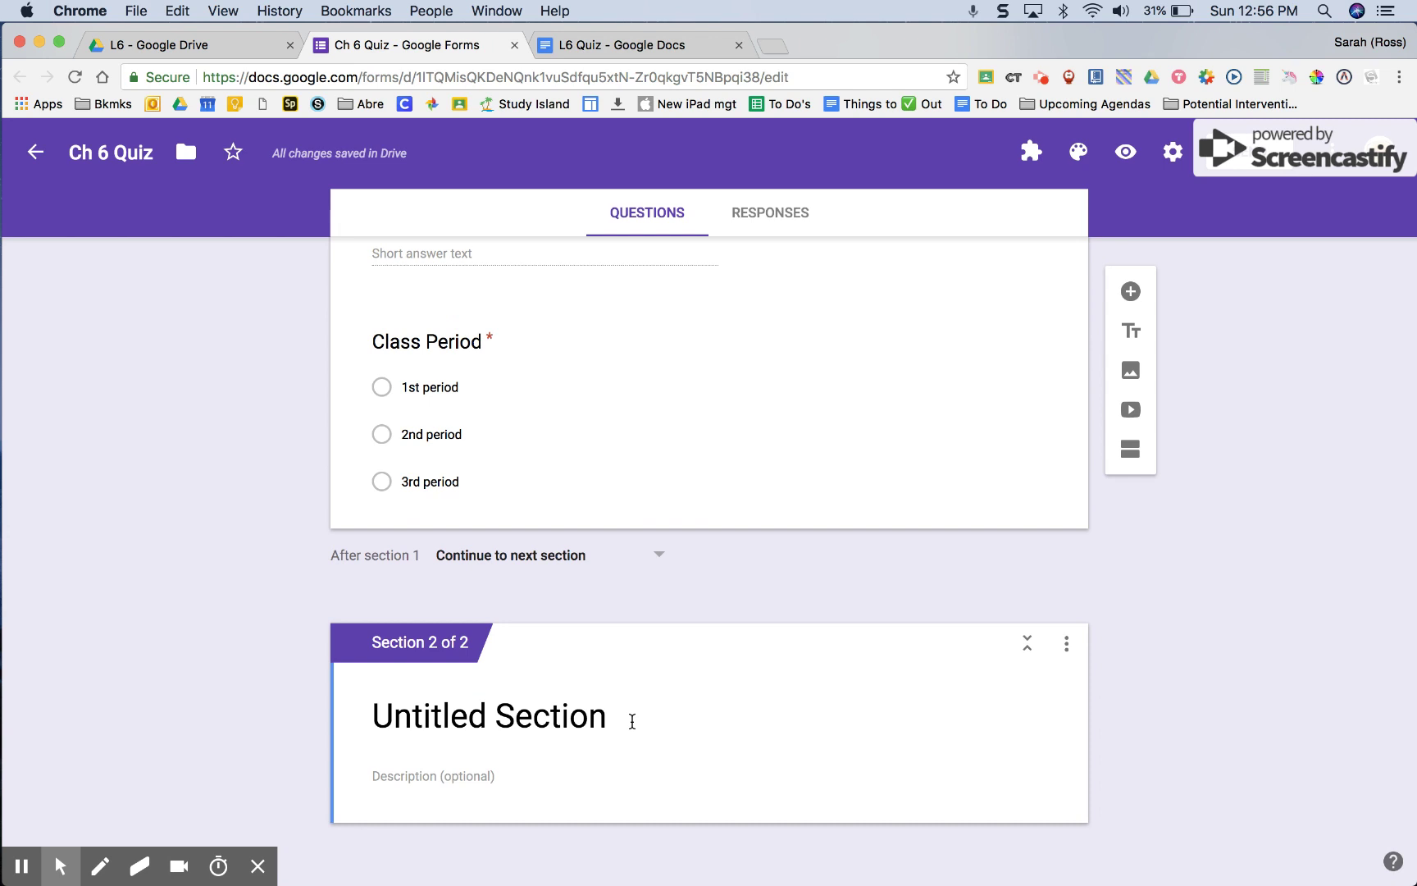
click(632, 721)
key(BackSpace)
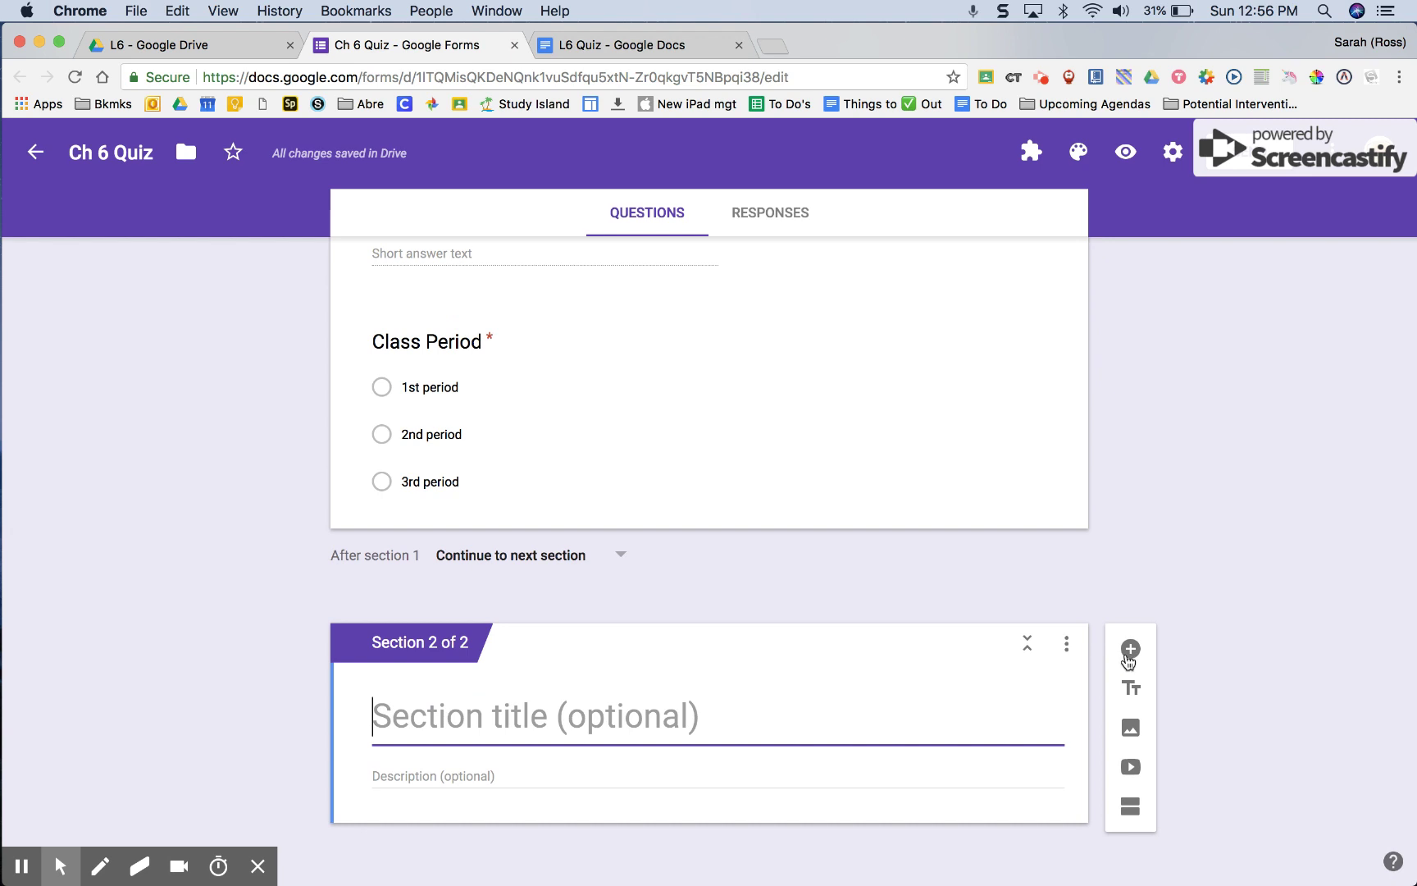
click(1131, 650)
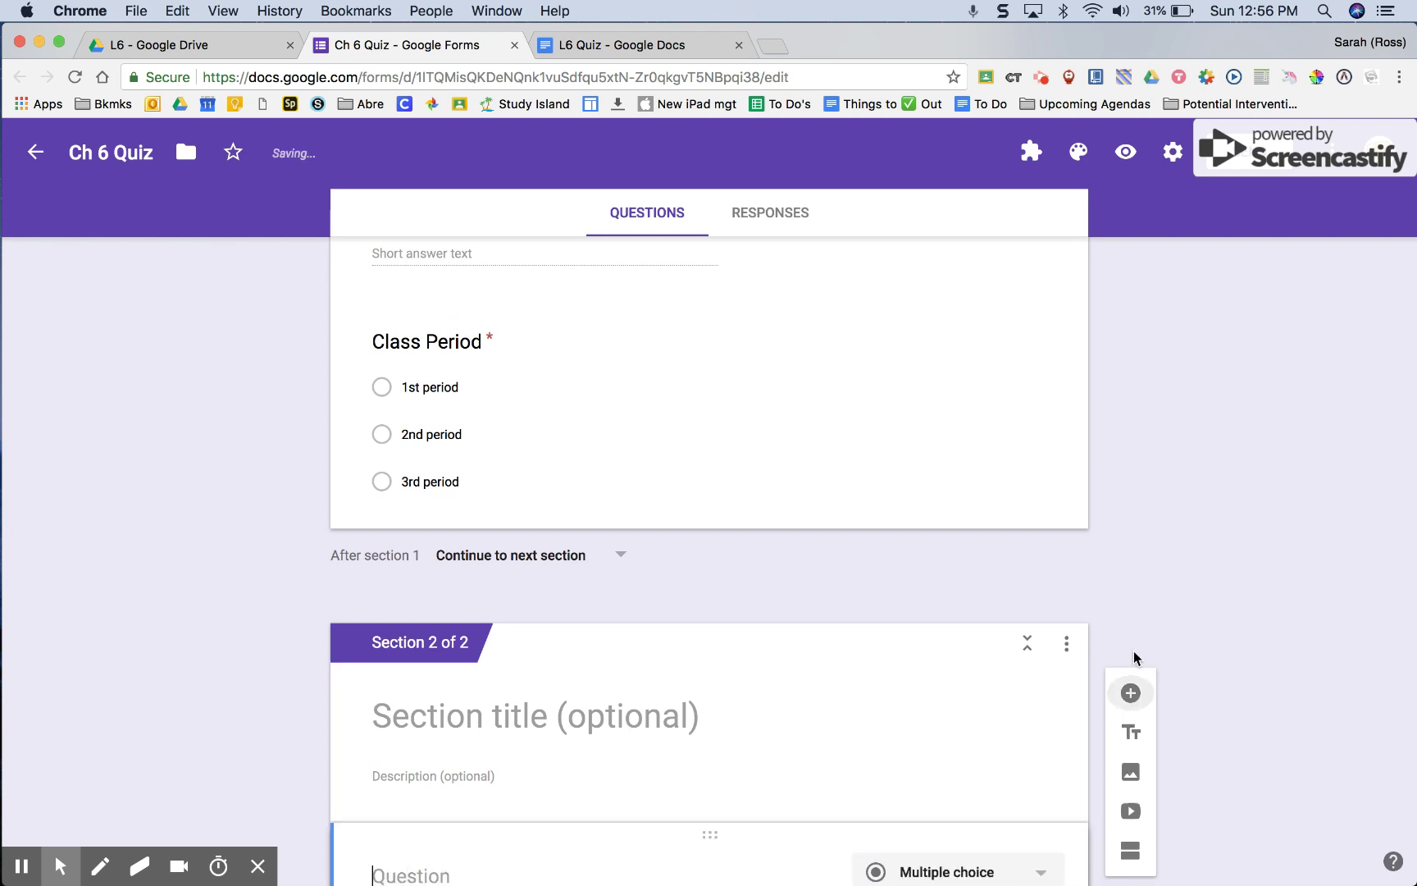
click(671, 47)
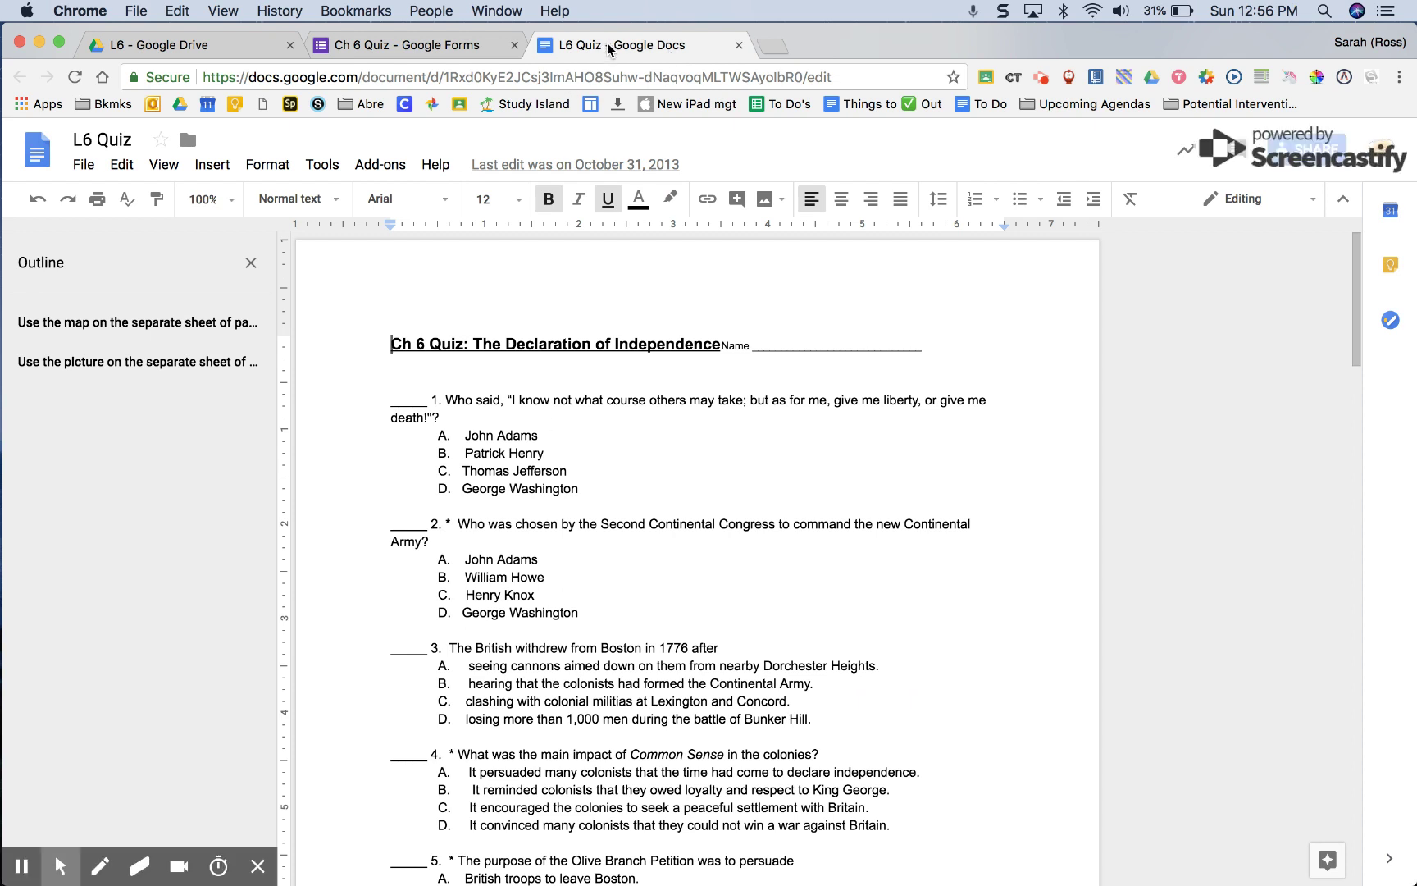
Move the L6 Quiz document into its own window sized beside the form
drag(609, 48, 612, 79)
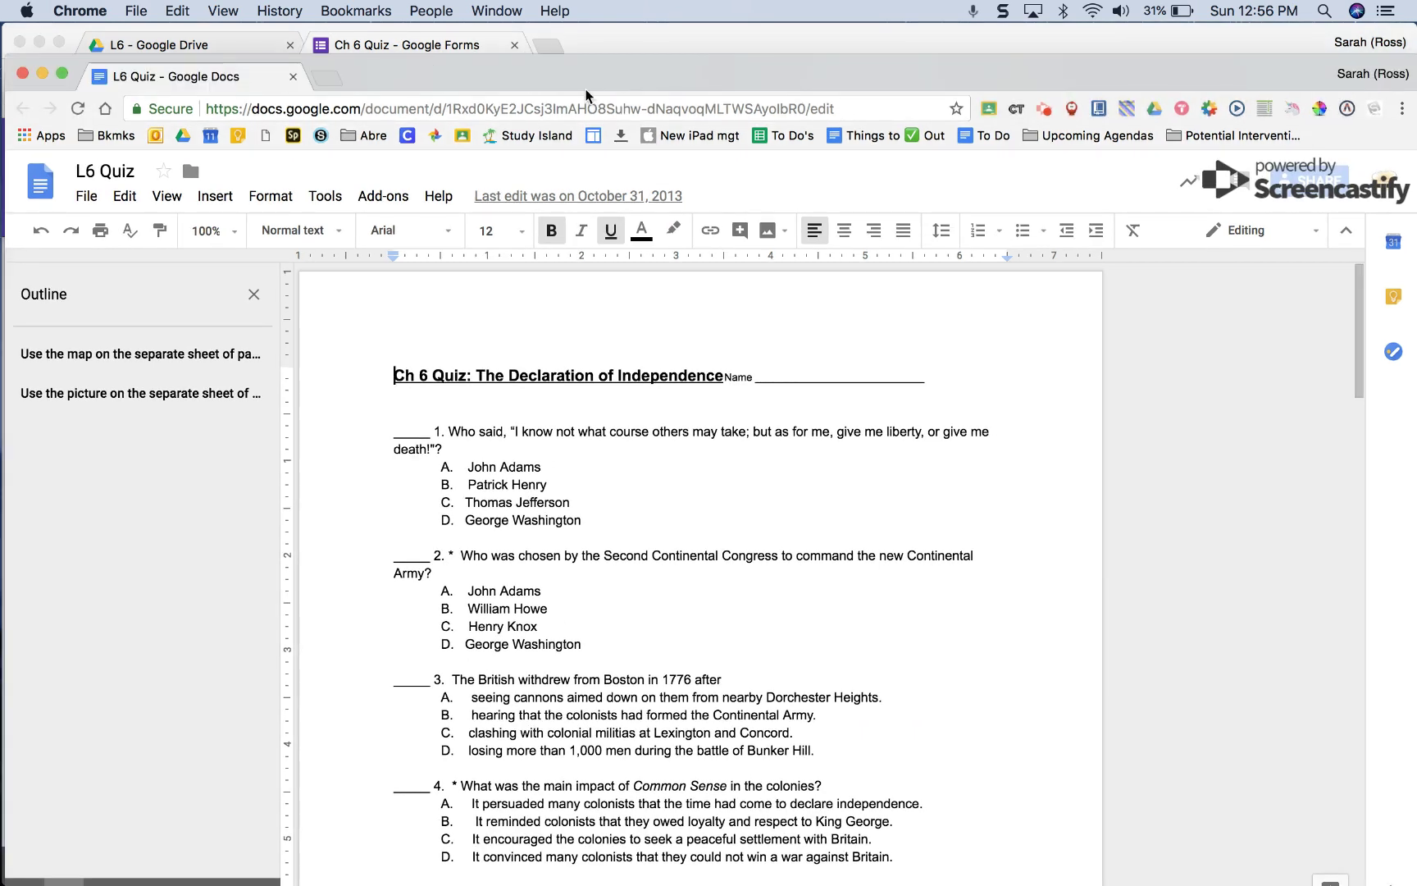
drag(2, 516, 656, 502)
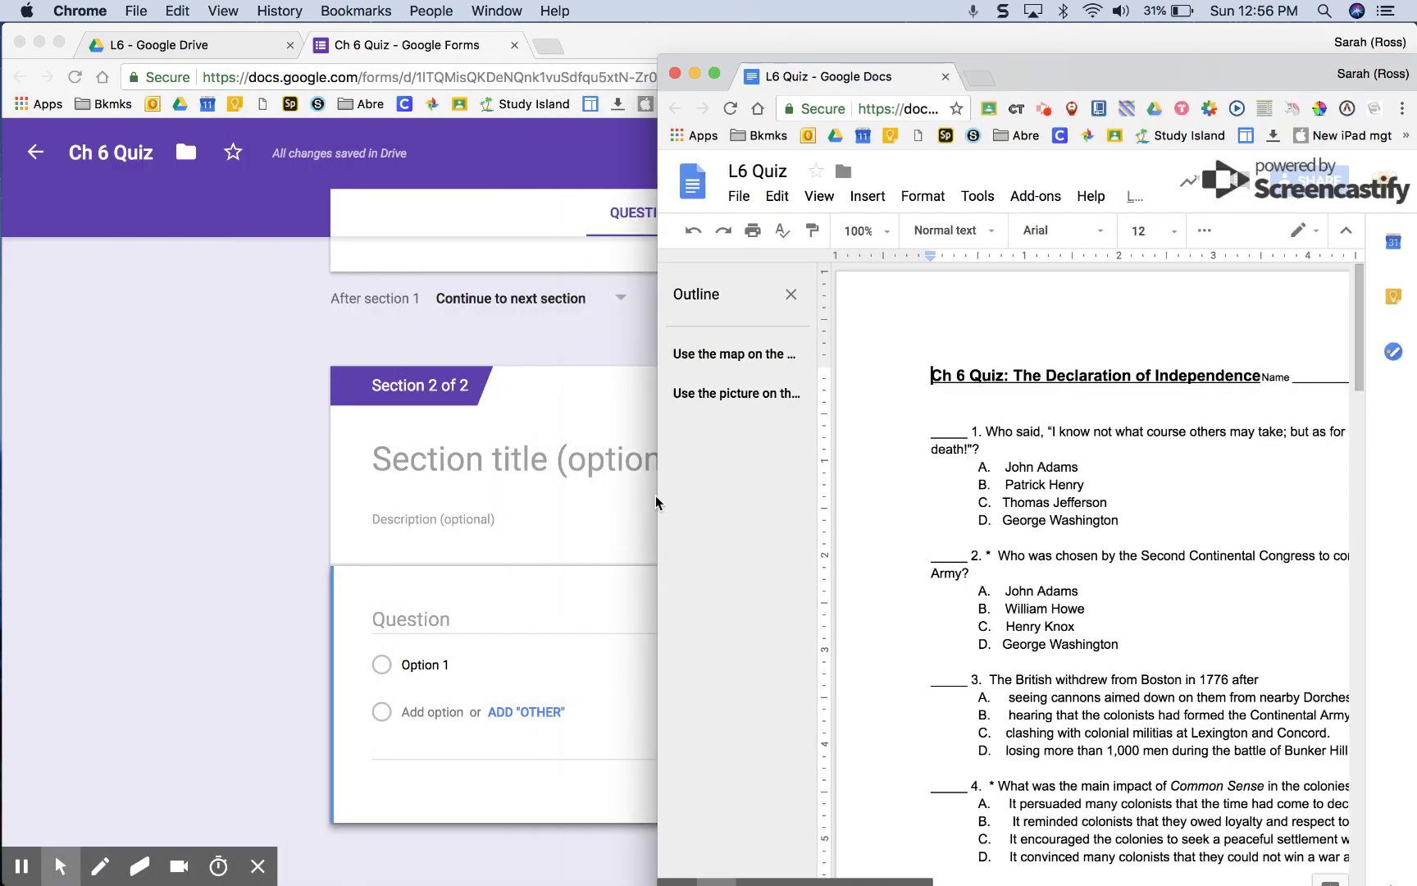
drag(1076, 82, 1080, 26)
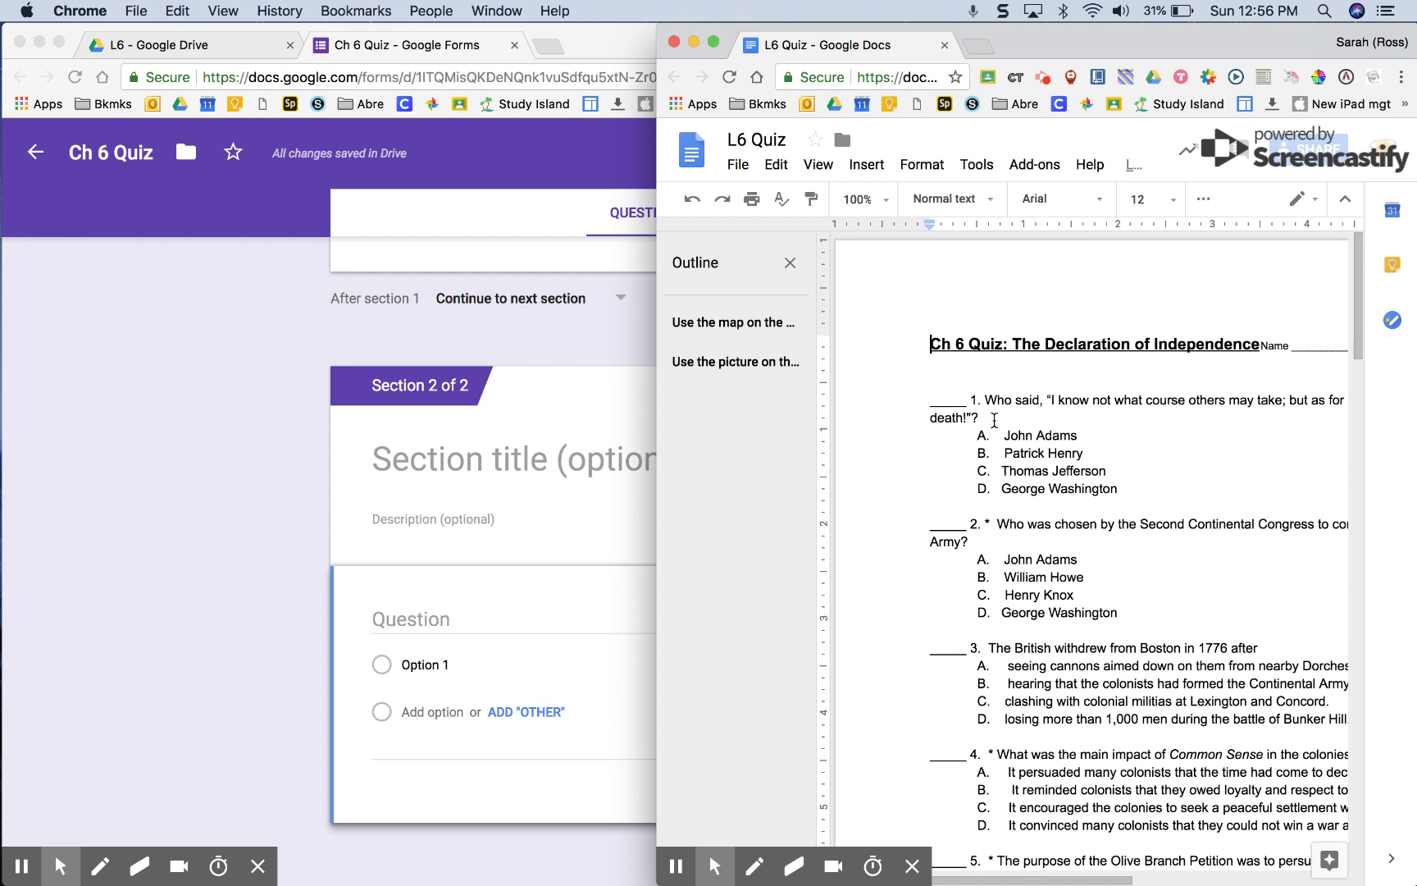
Copy the full text of question 1 from the L6 Quiz document
click(986, 402)
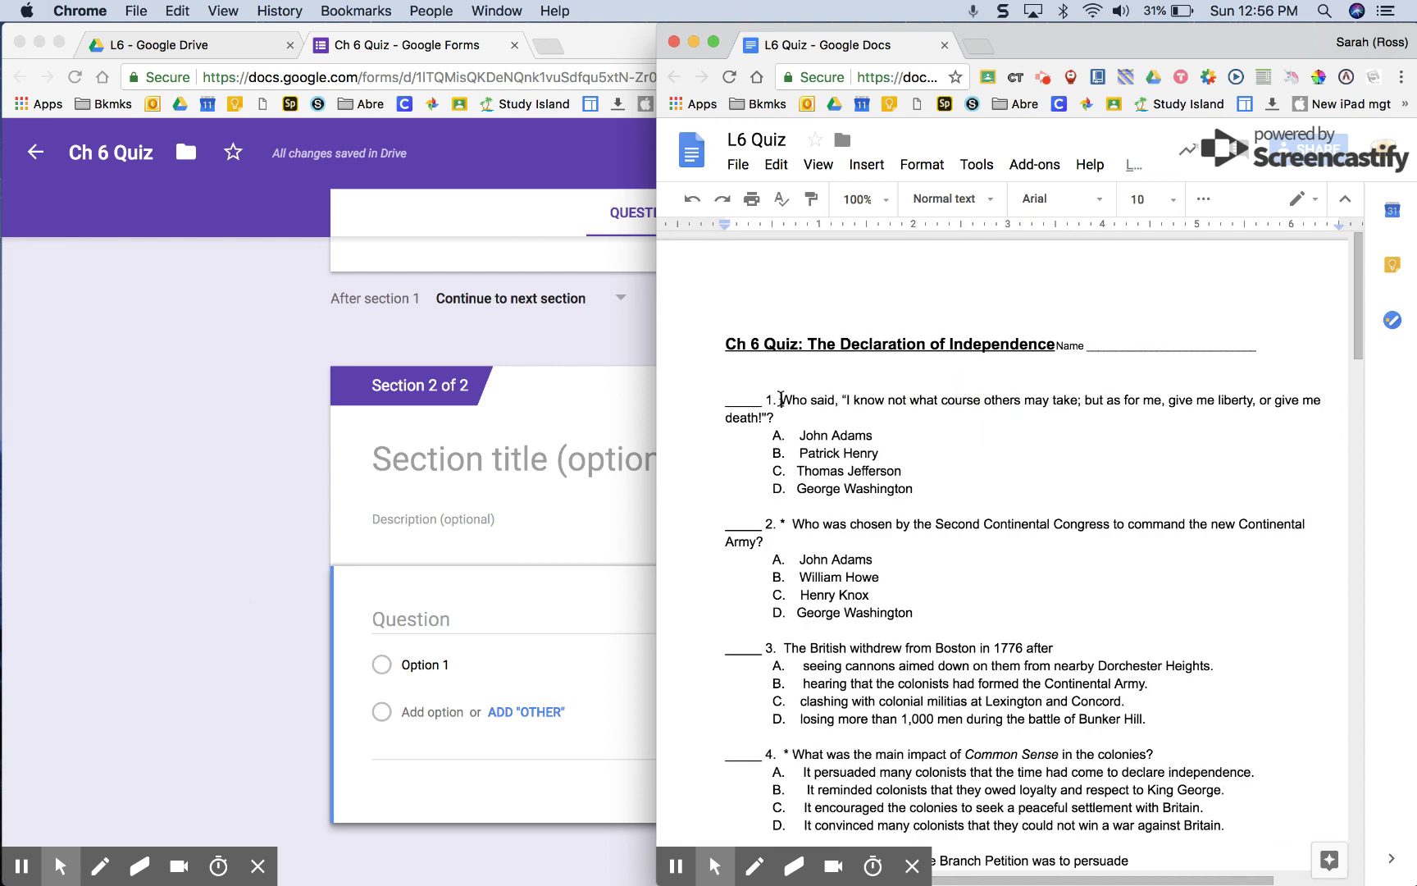
drag(779, 400, 779, 412)
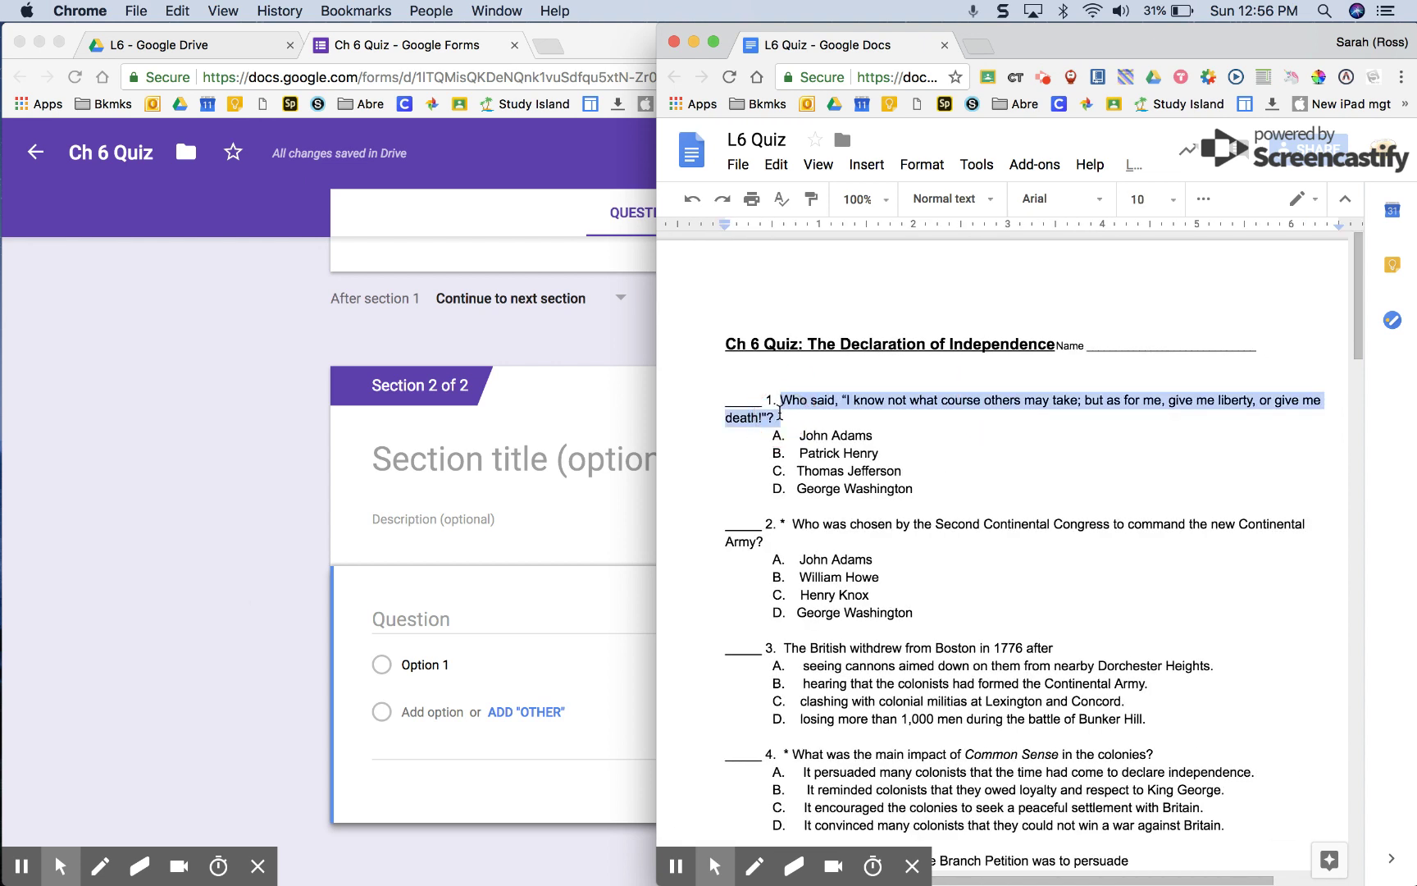
key(ctrl+c)
Paste the liberty-or-death quote as the section 2 question text
click(170, 578)
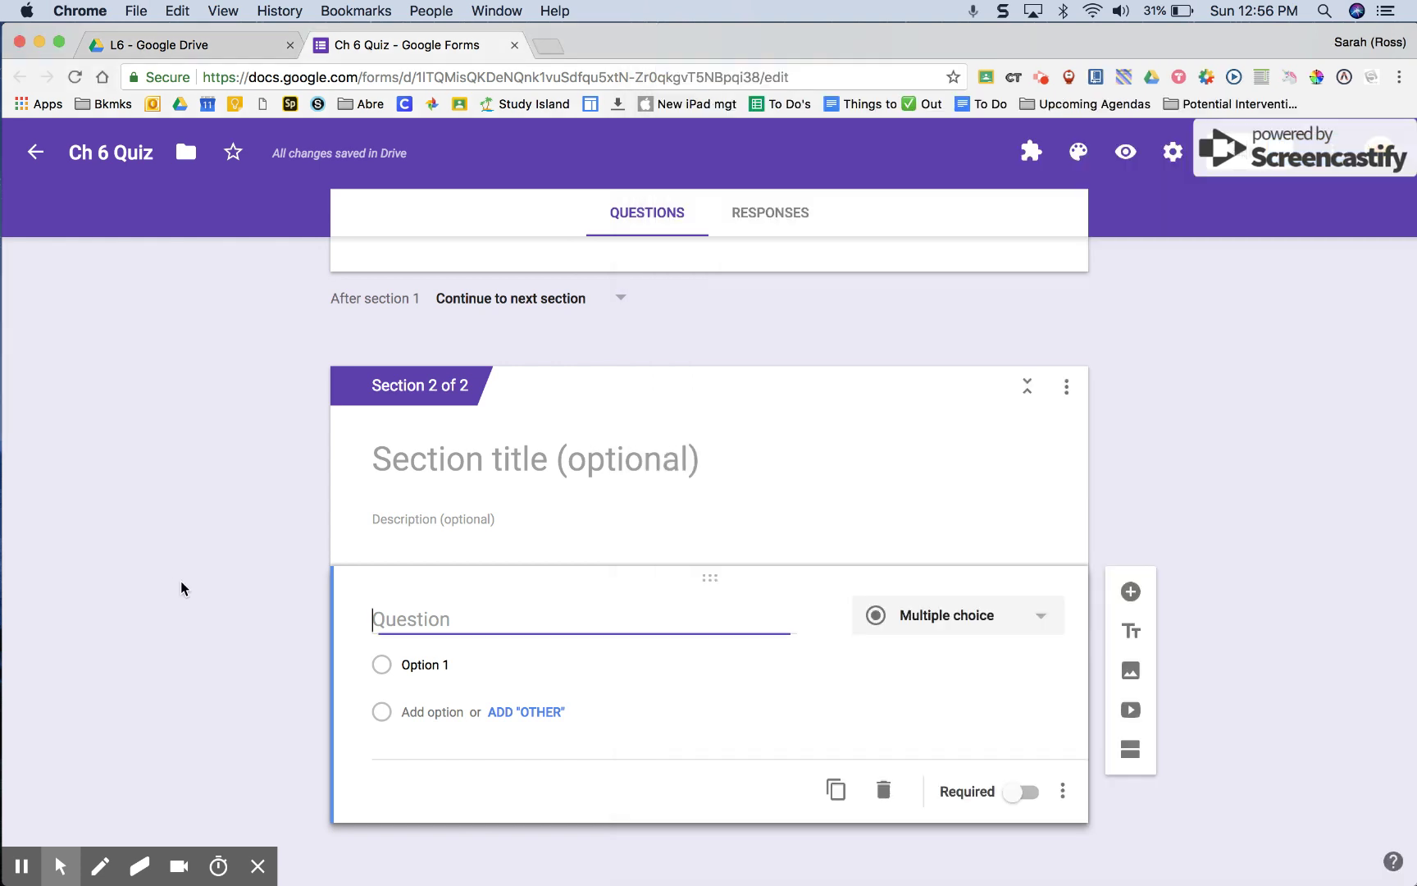
key(ctrl+v)
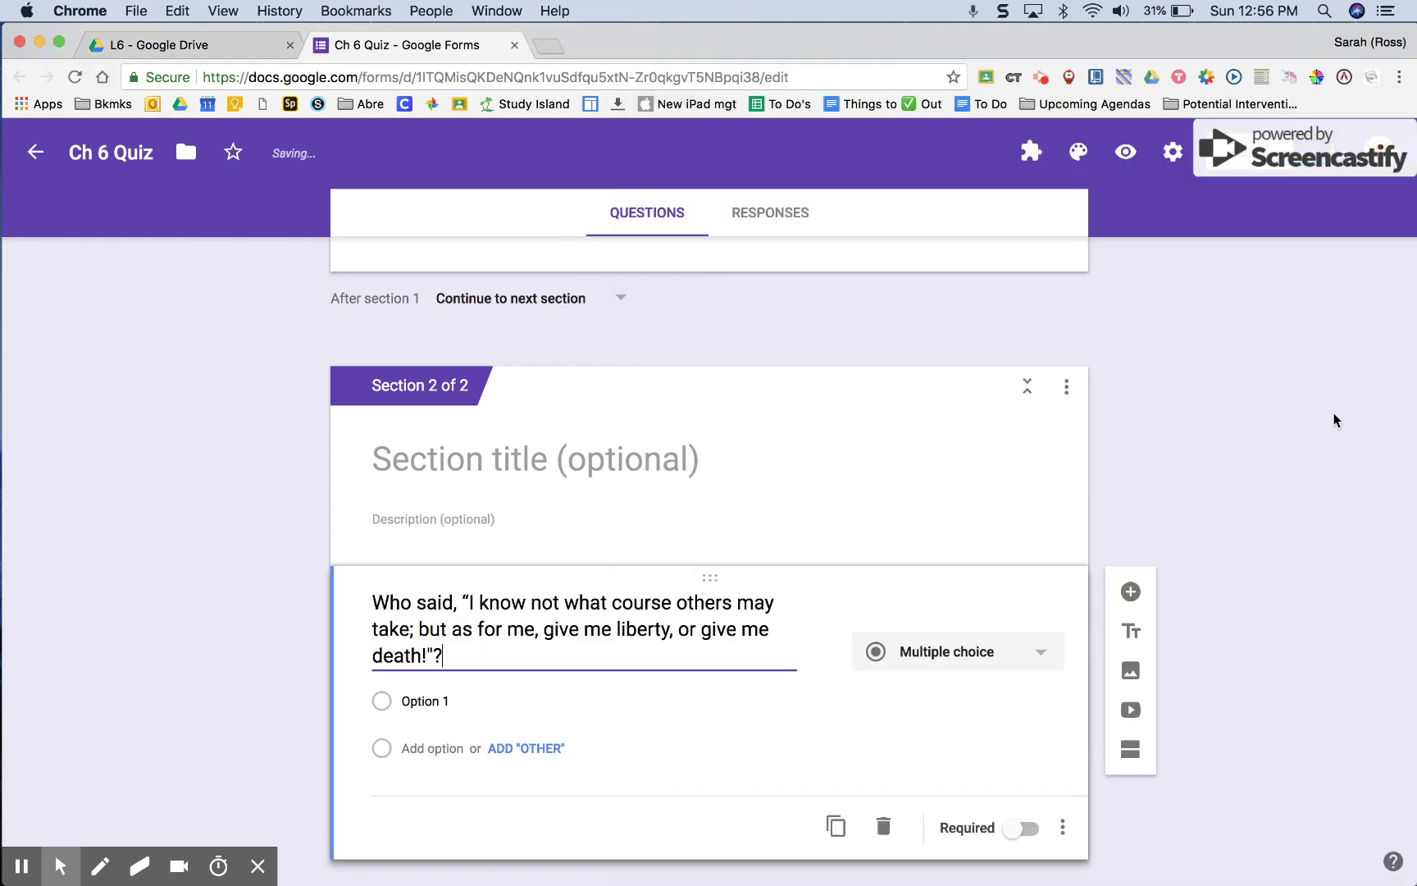
drag(1414, 395, 802, 435)
Add John Adams and Patrick Henry as answer options, copied from the document
click(943, 467)
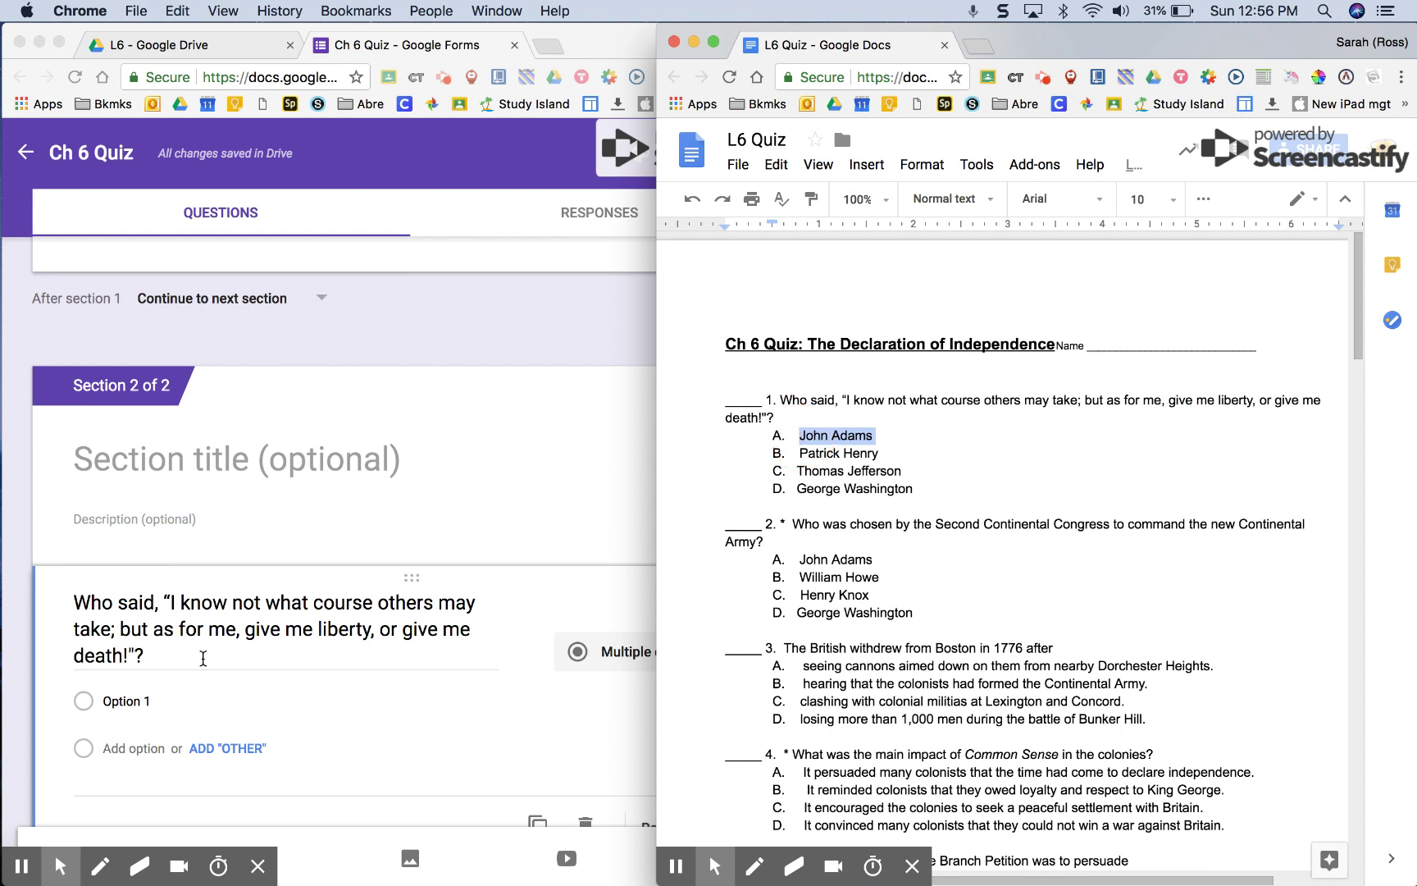
click(179, 707)
key(ctrl+v)
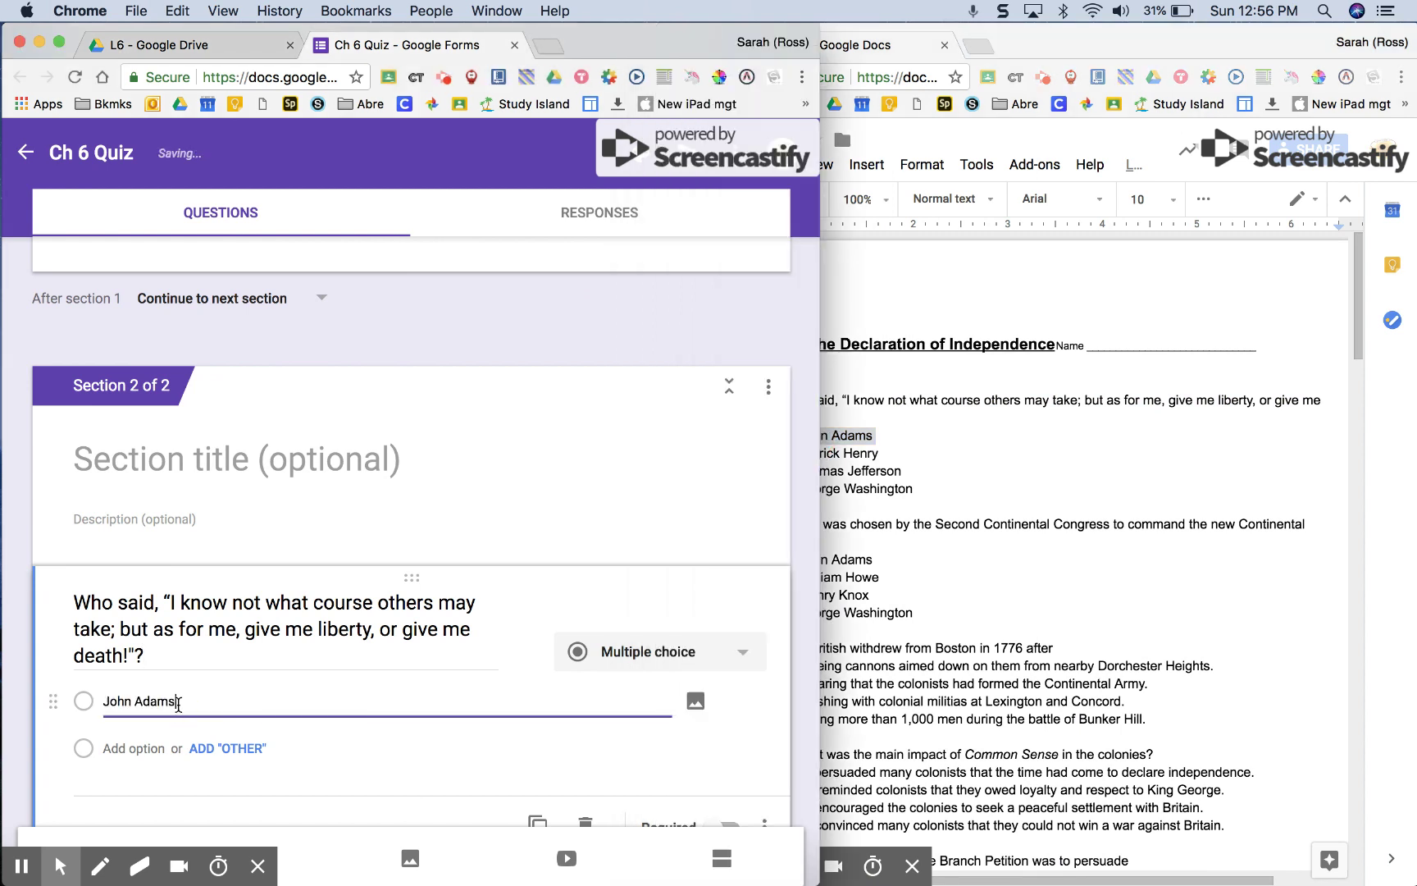
click(949, 497)
drag(884, 453, 801, 455)
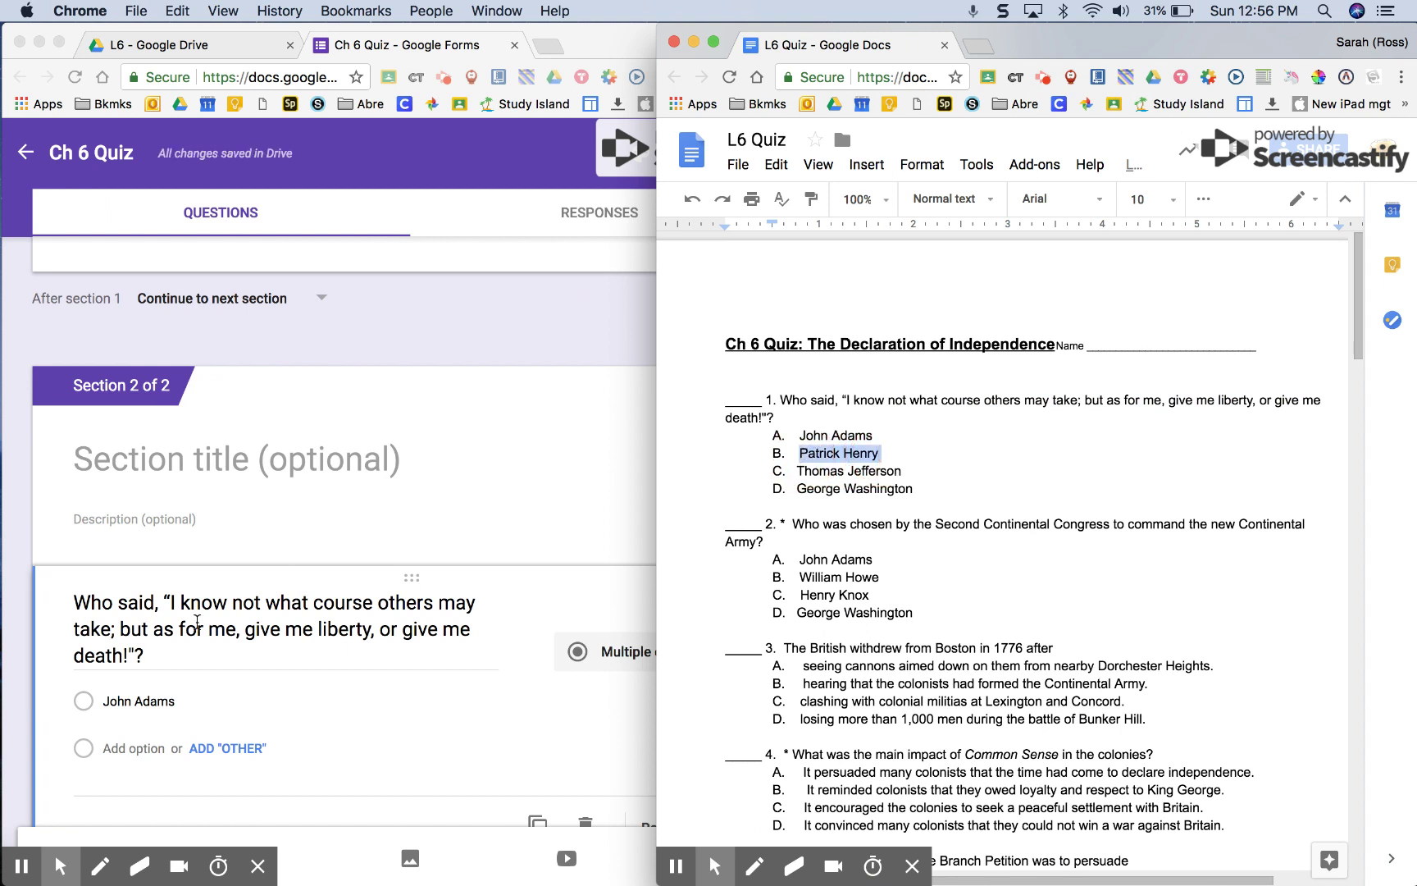
click(143, 748)
click(143, 748)
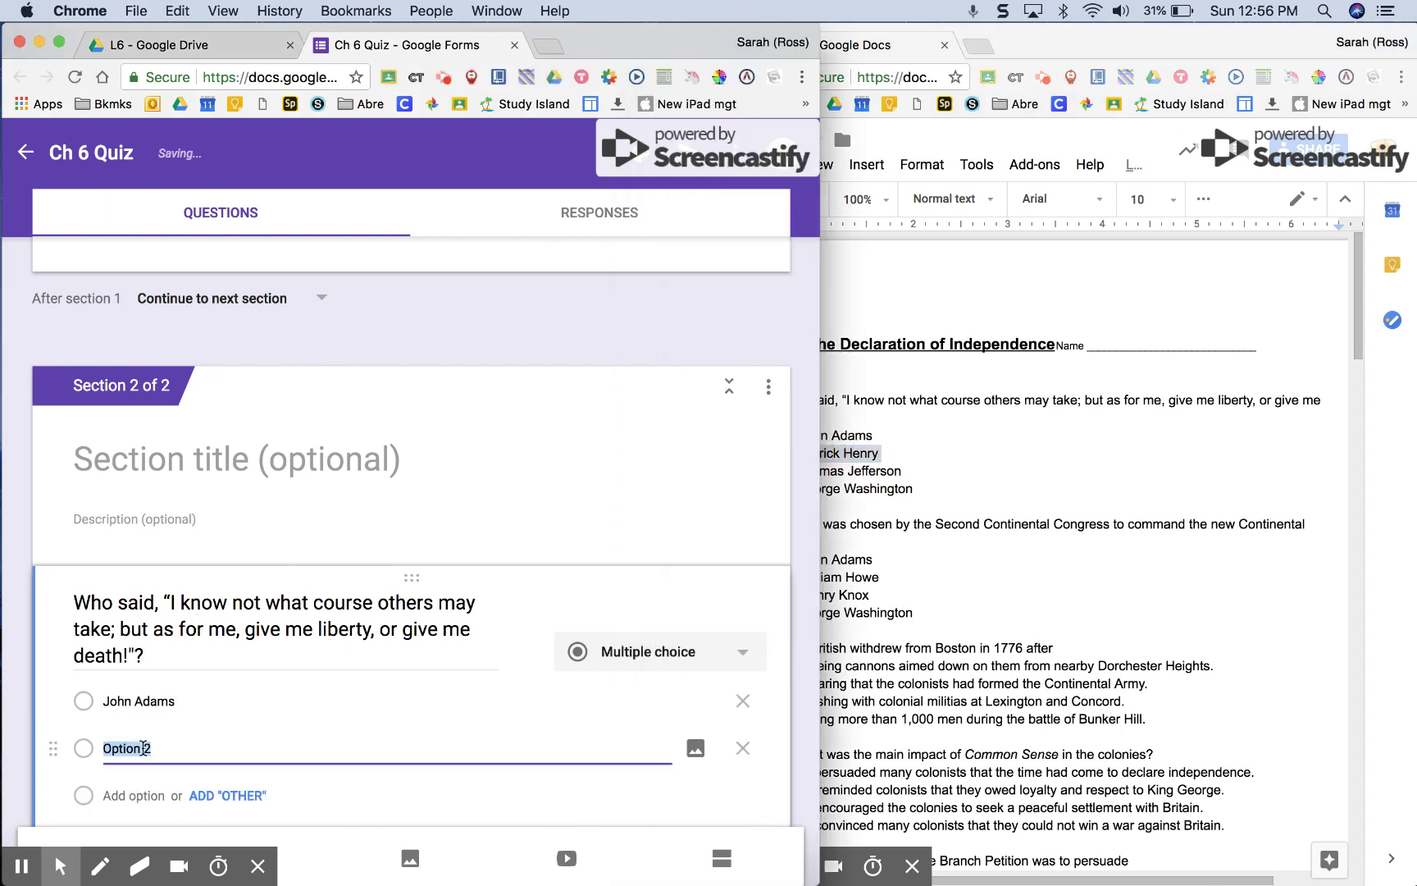
key(cmd+v)
scroll(203, 678, down, 2)
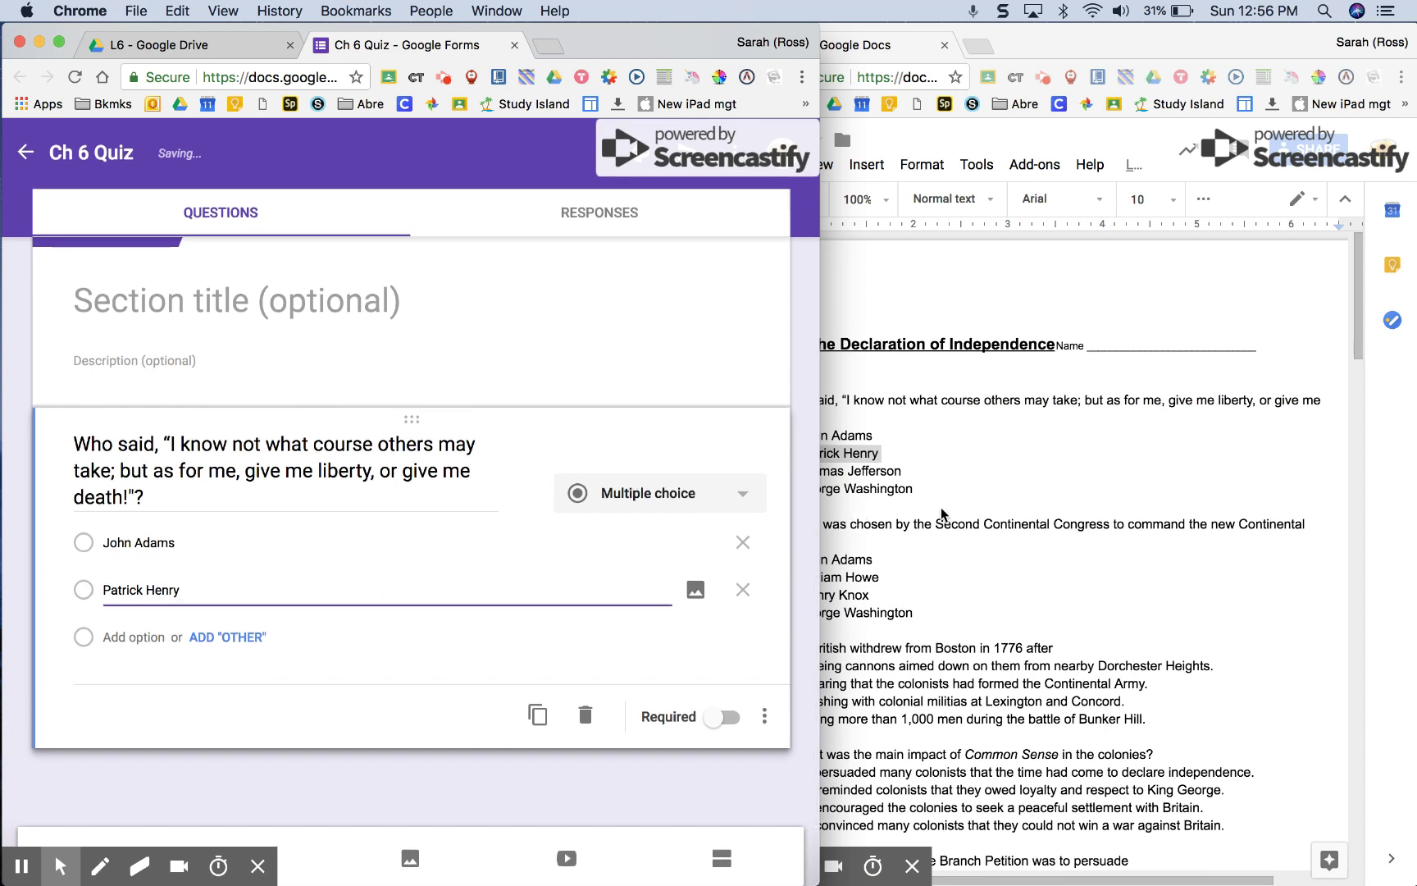
Add Thomas Jefferson and George Washington as the third and fourth answer options
click(901, 471)
drag(901, 471, 795, 473)
key(super+c)
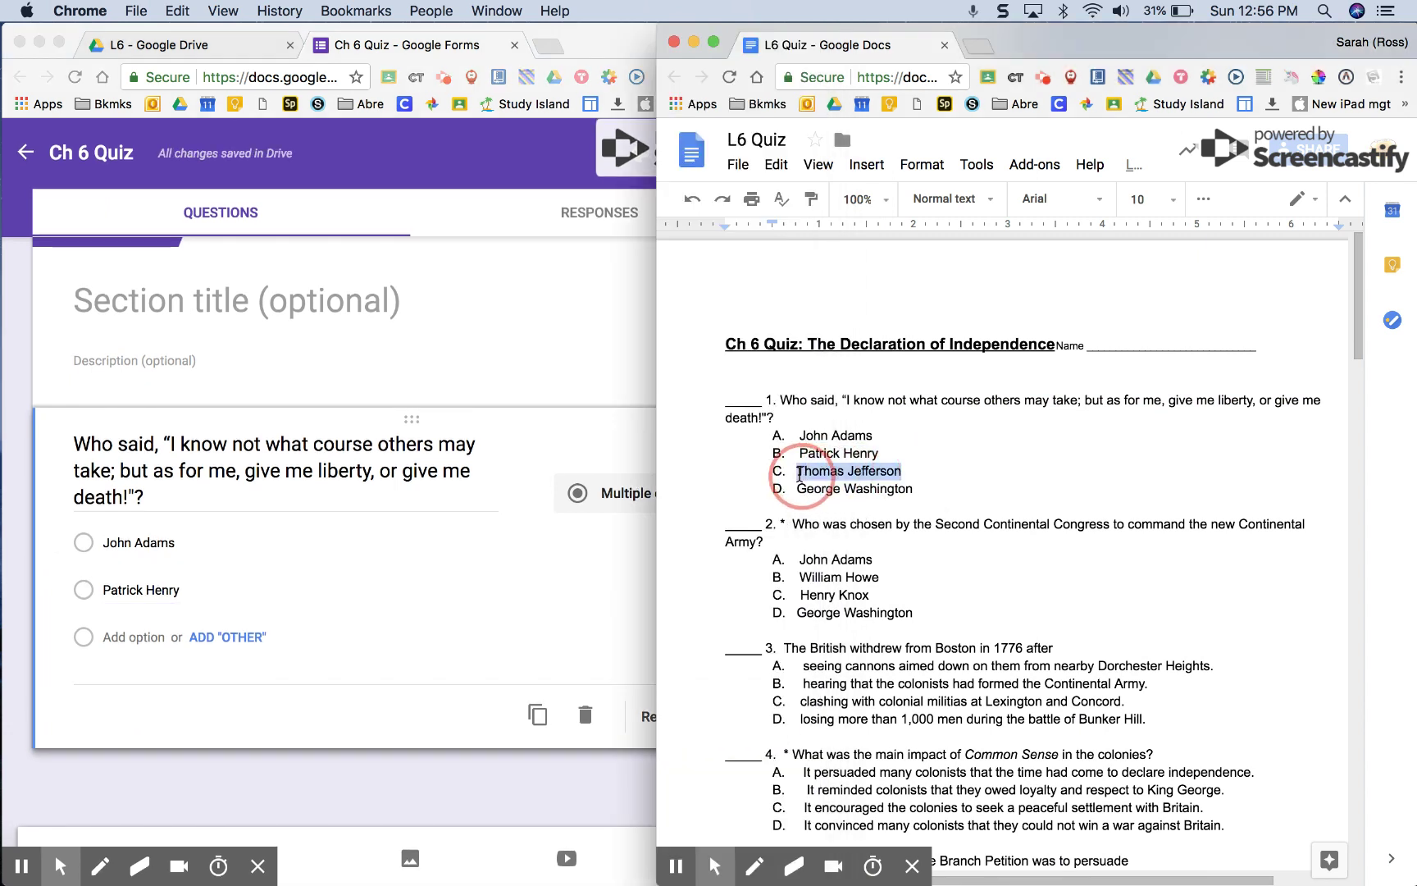
click(148, 629)
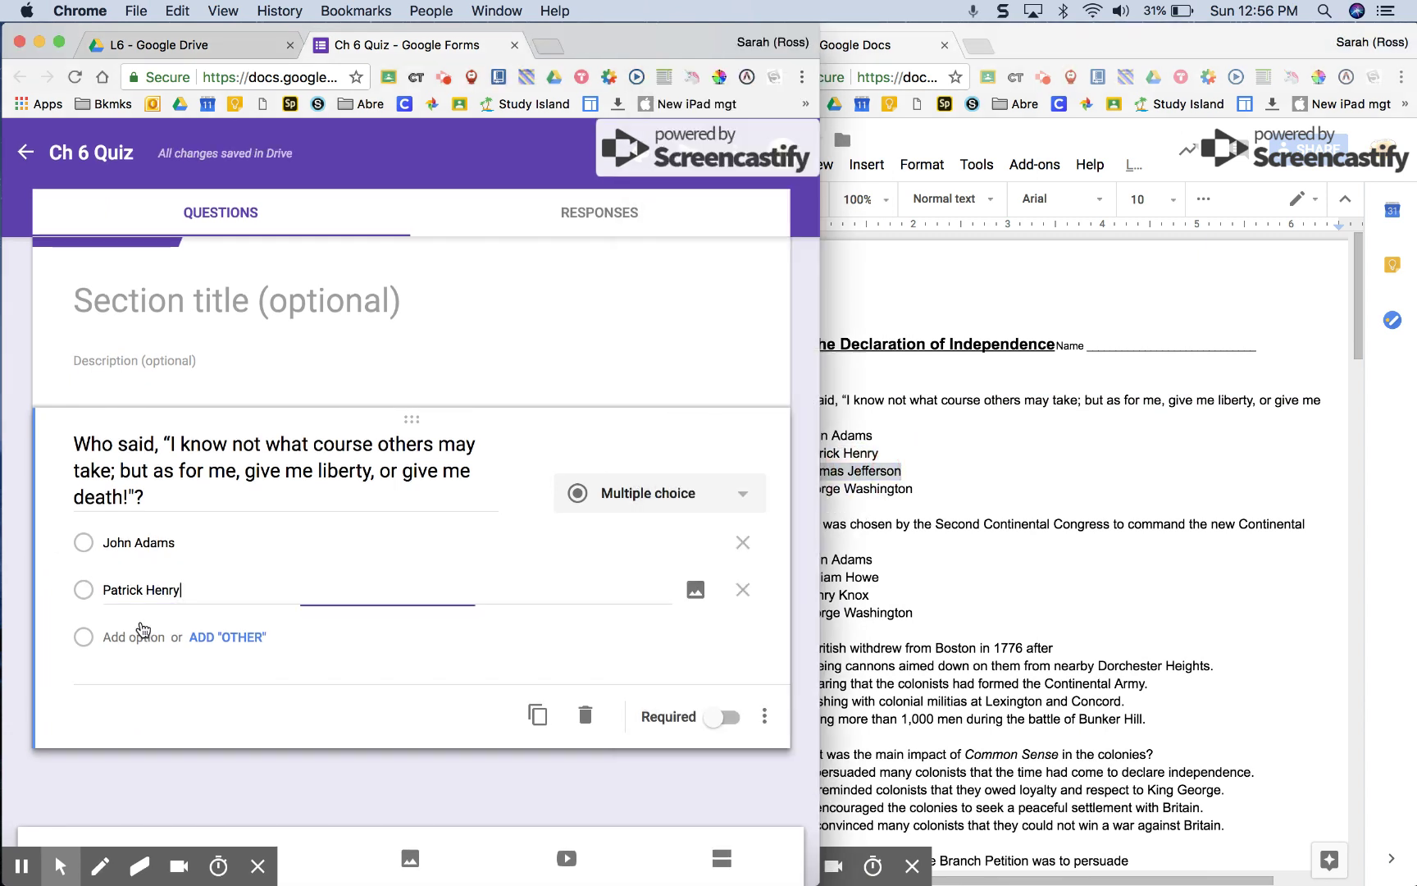
click(139, 636)
key(super+v)
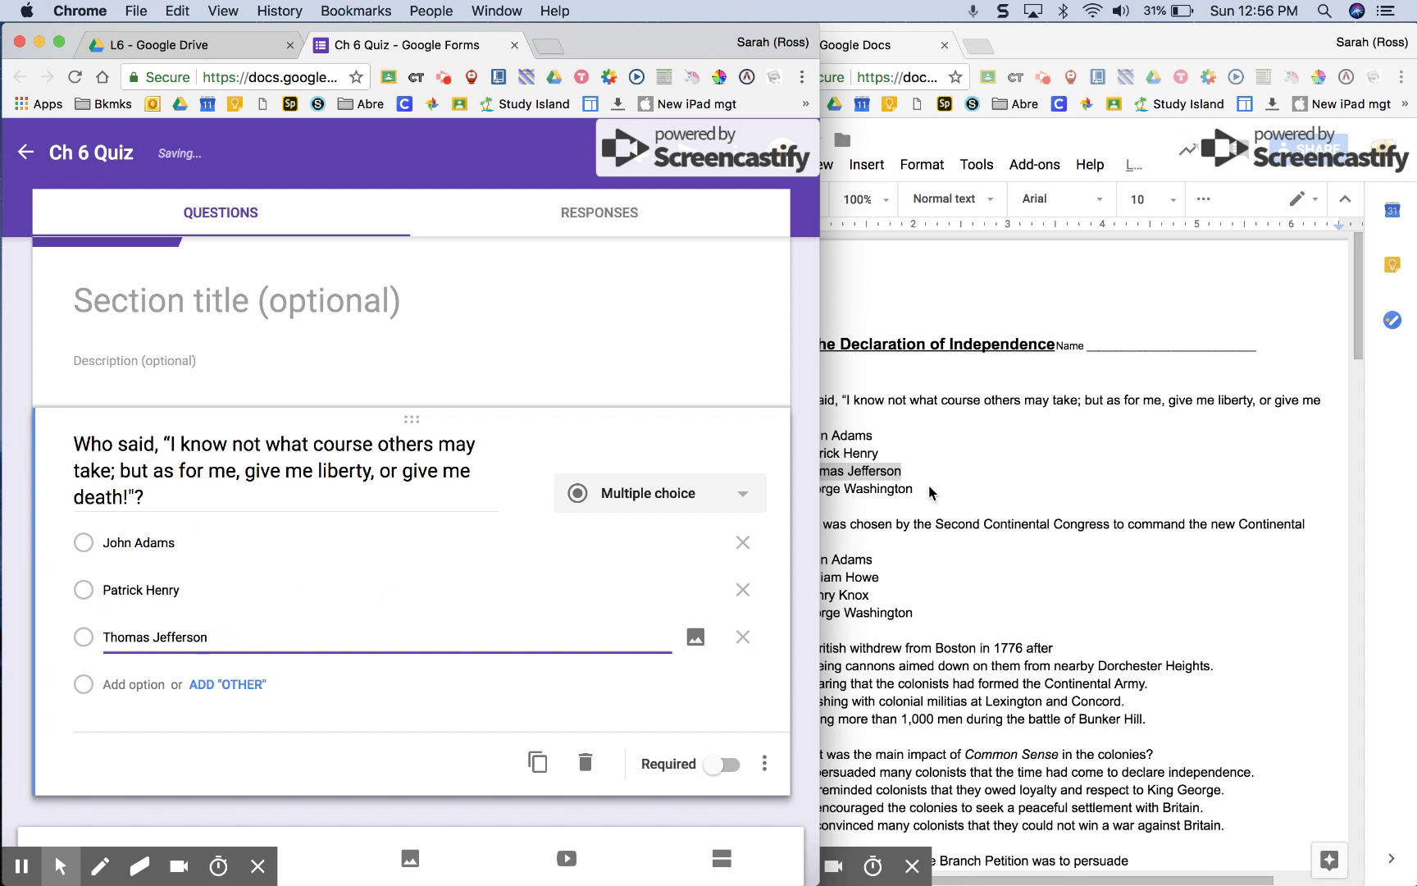
click(930, 485)
drag(913, 488, 797, 495)
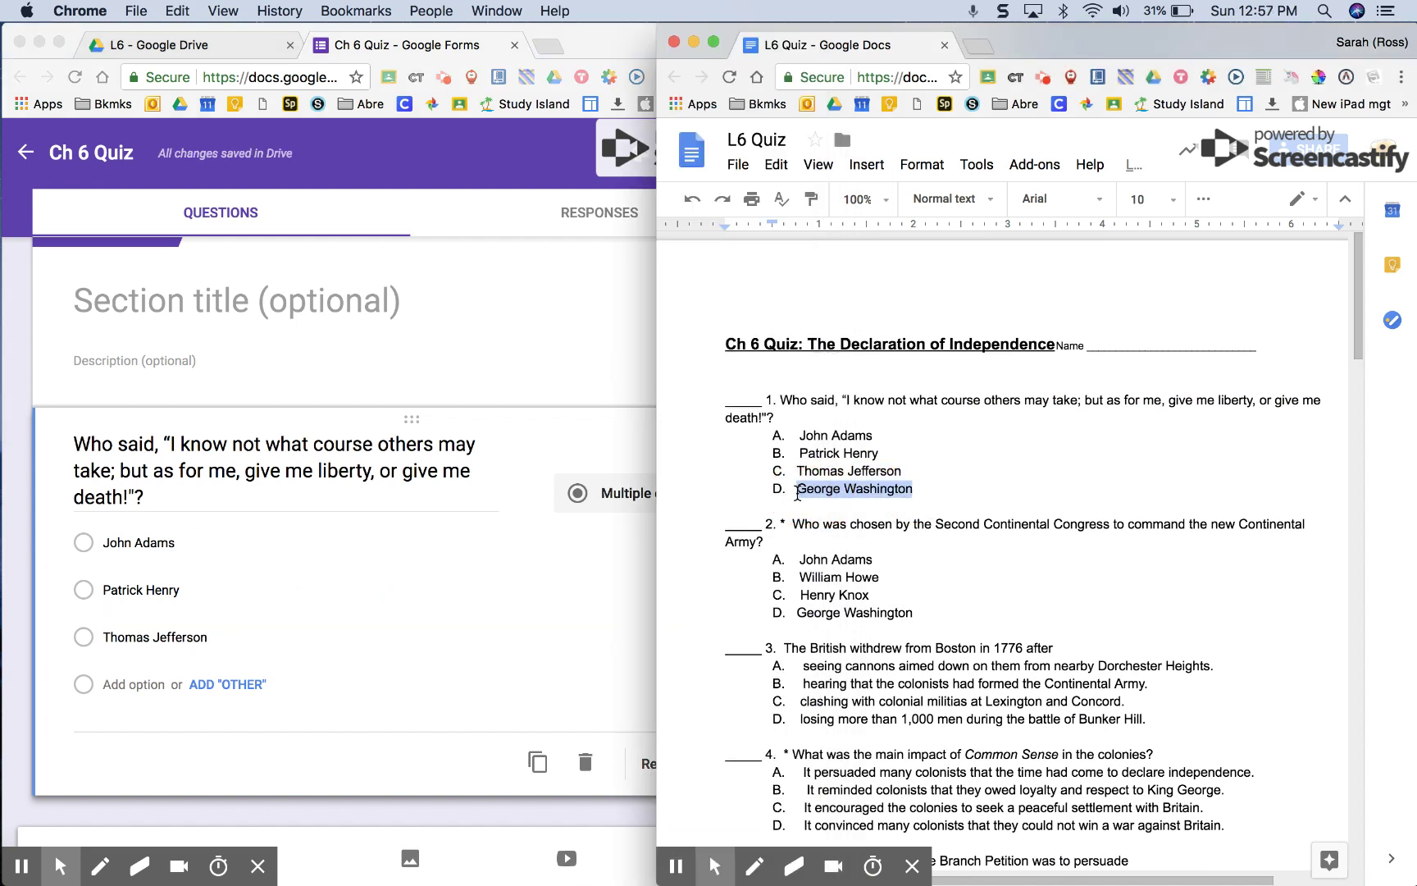
click(131, 685)
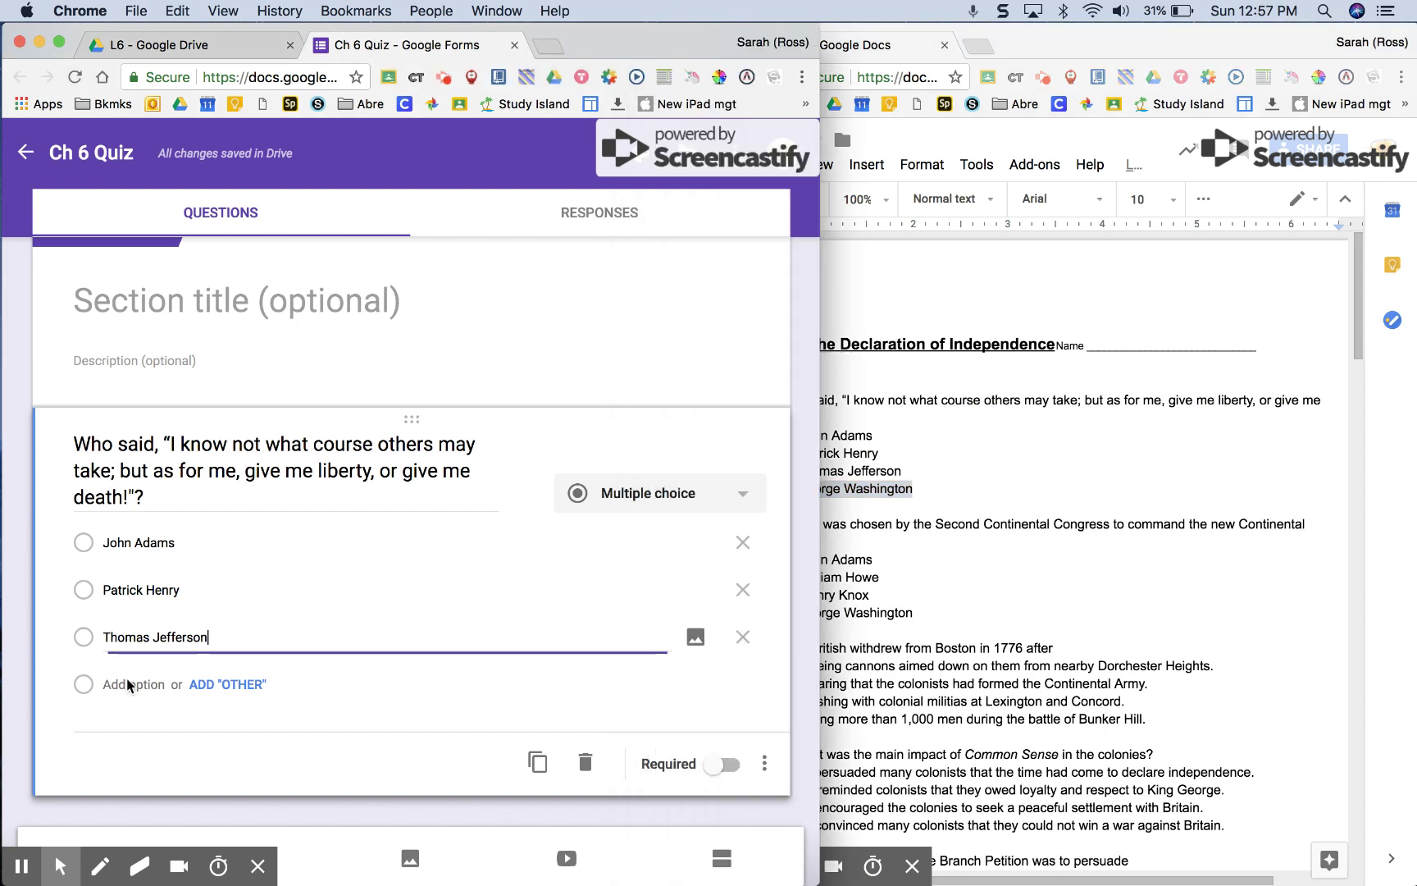
click(127, 685)
text(George Washington)
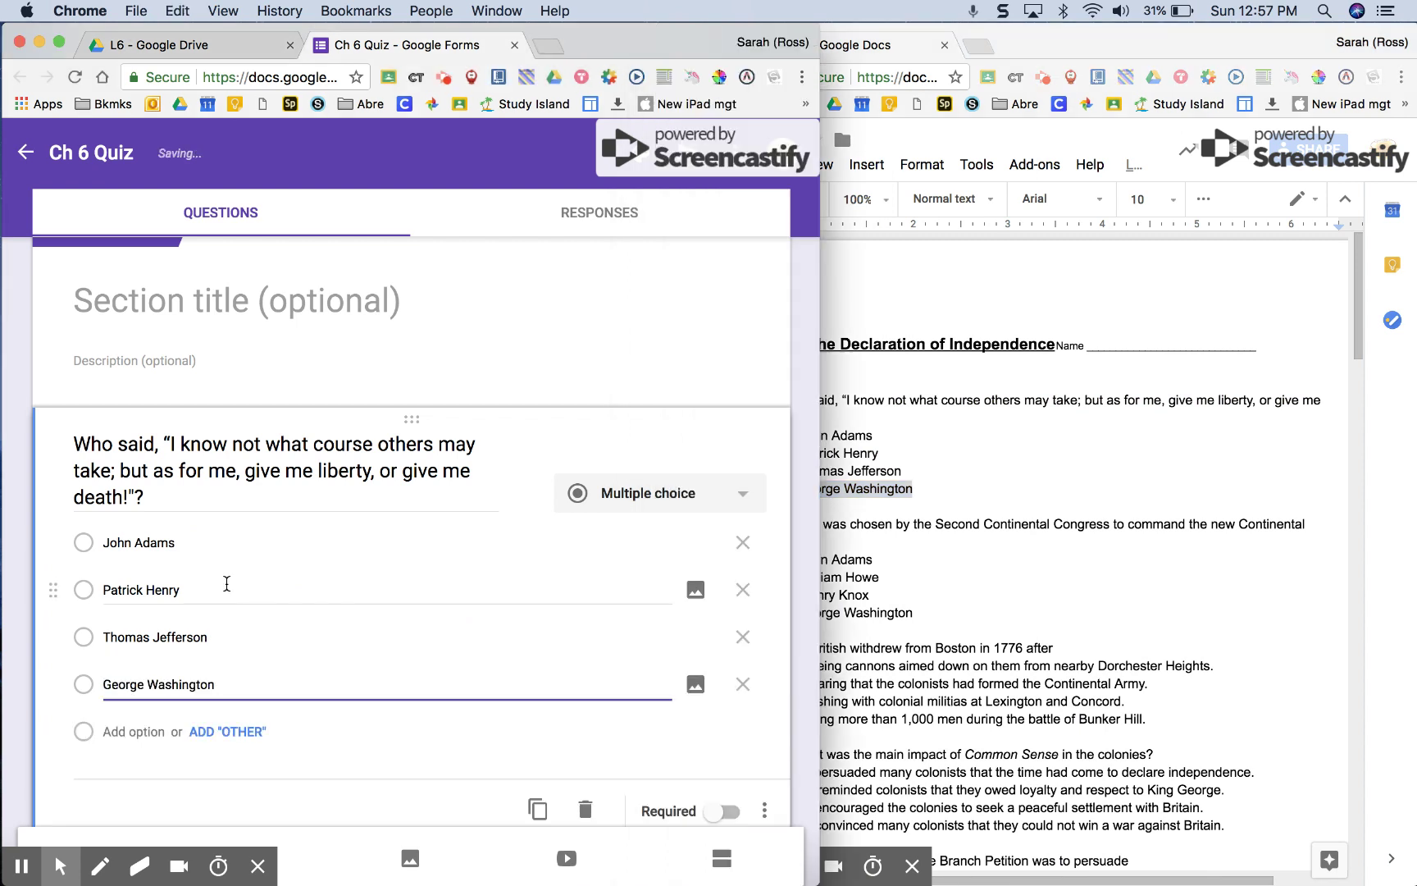
scroll(228, 583, up, 2)
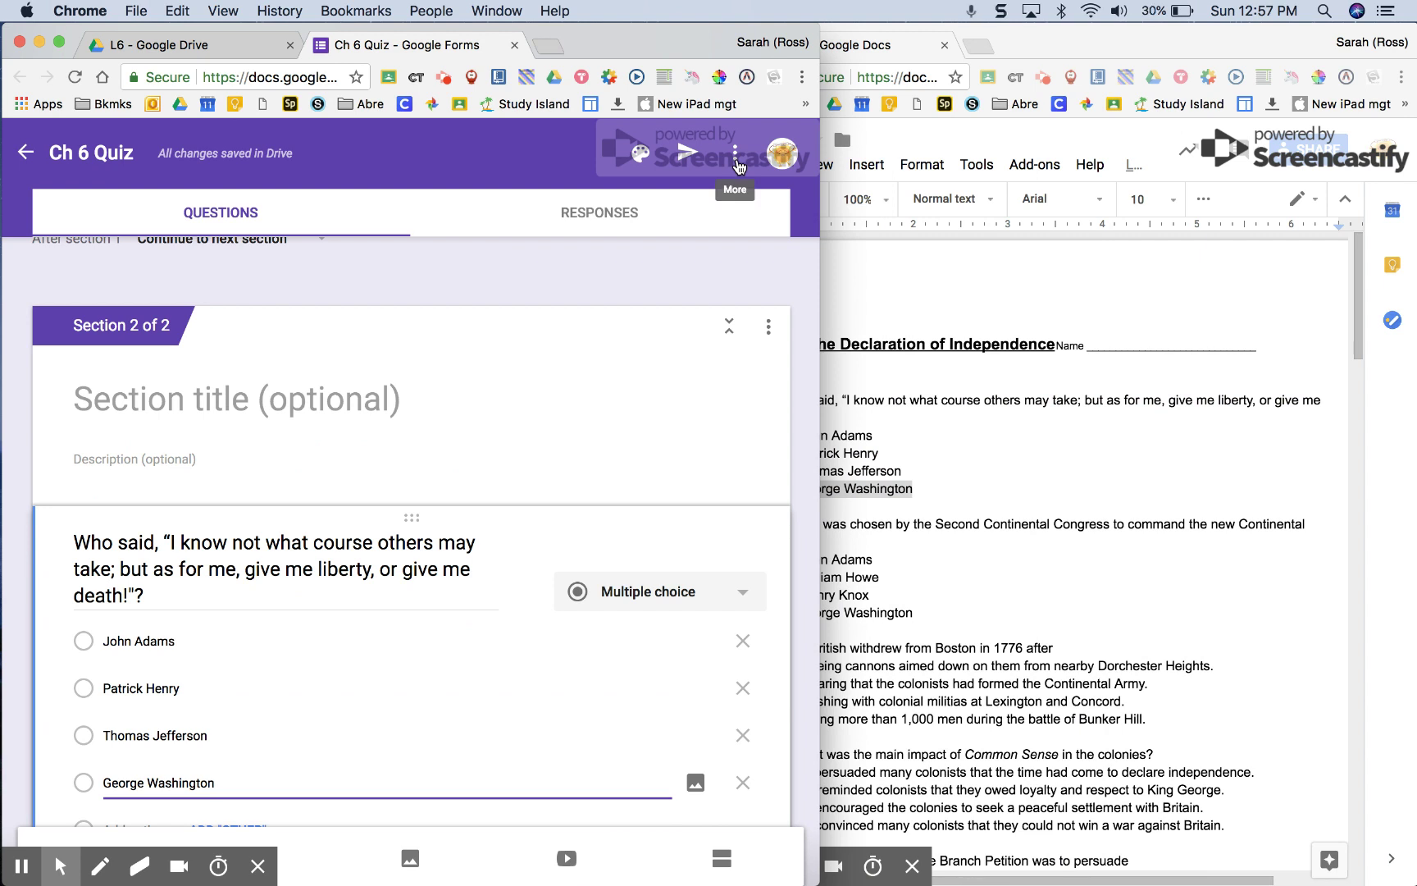
Preview Ch 6 Quiz as students will see it
click(736, 161)
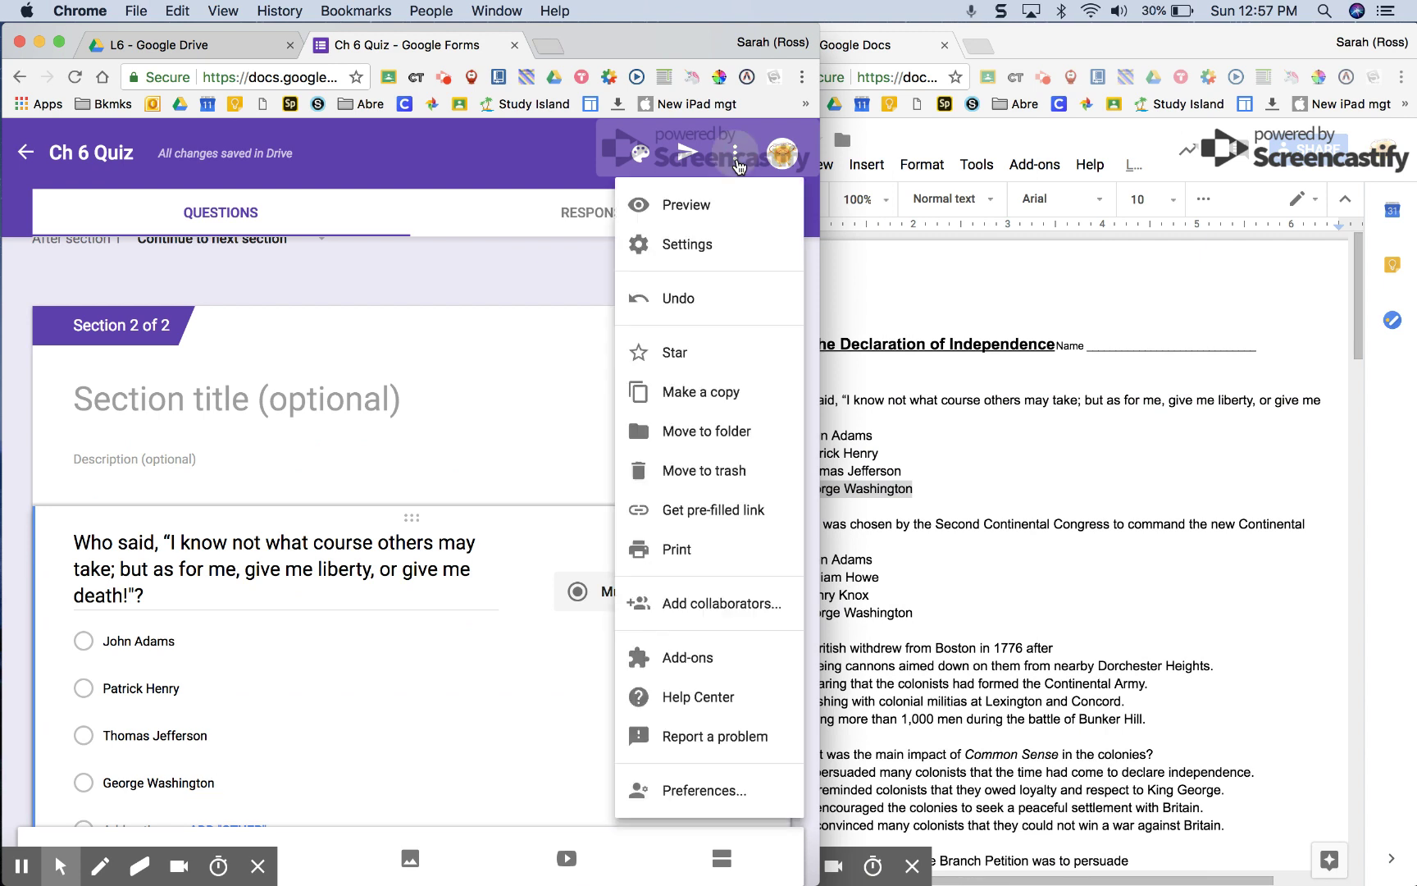
click(698, 212)
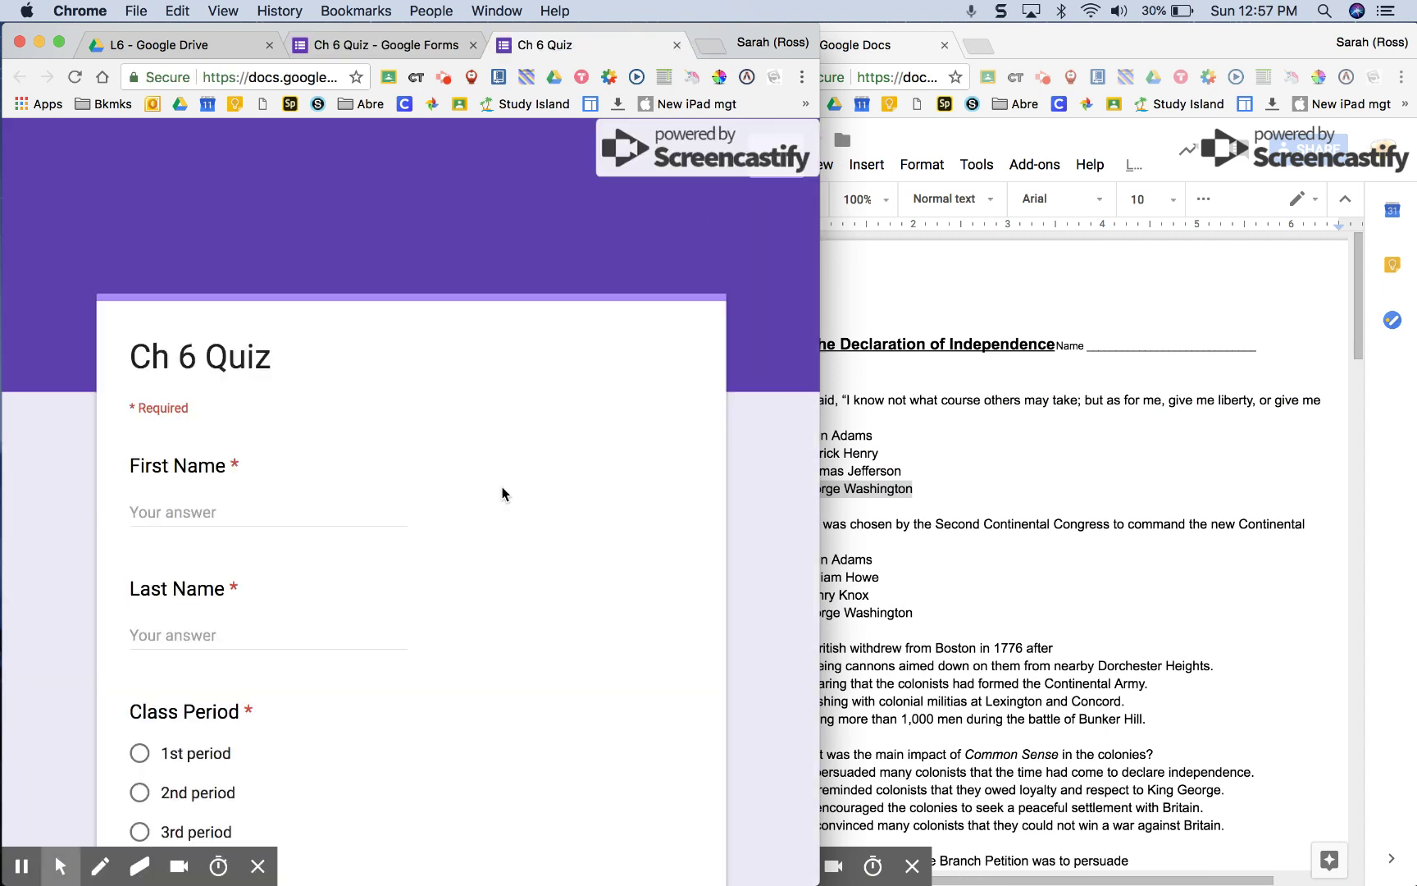
scroll(500, 492, down, 5)
scroll(468, 487, up, 4)
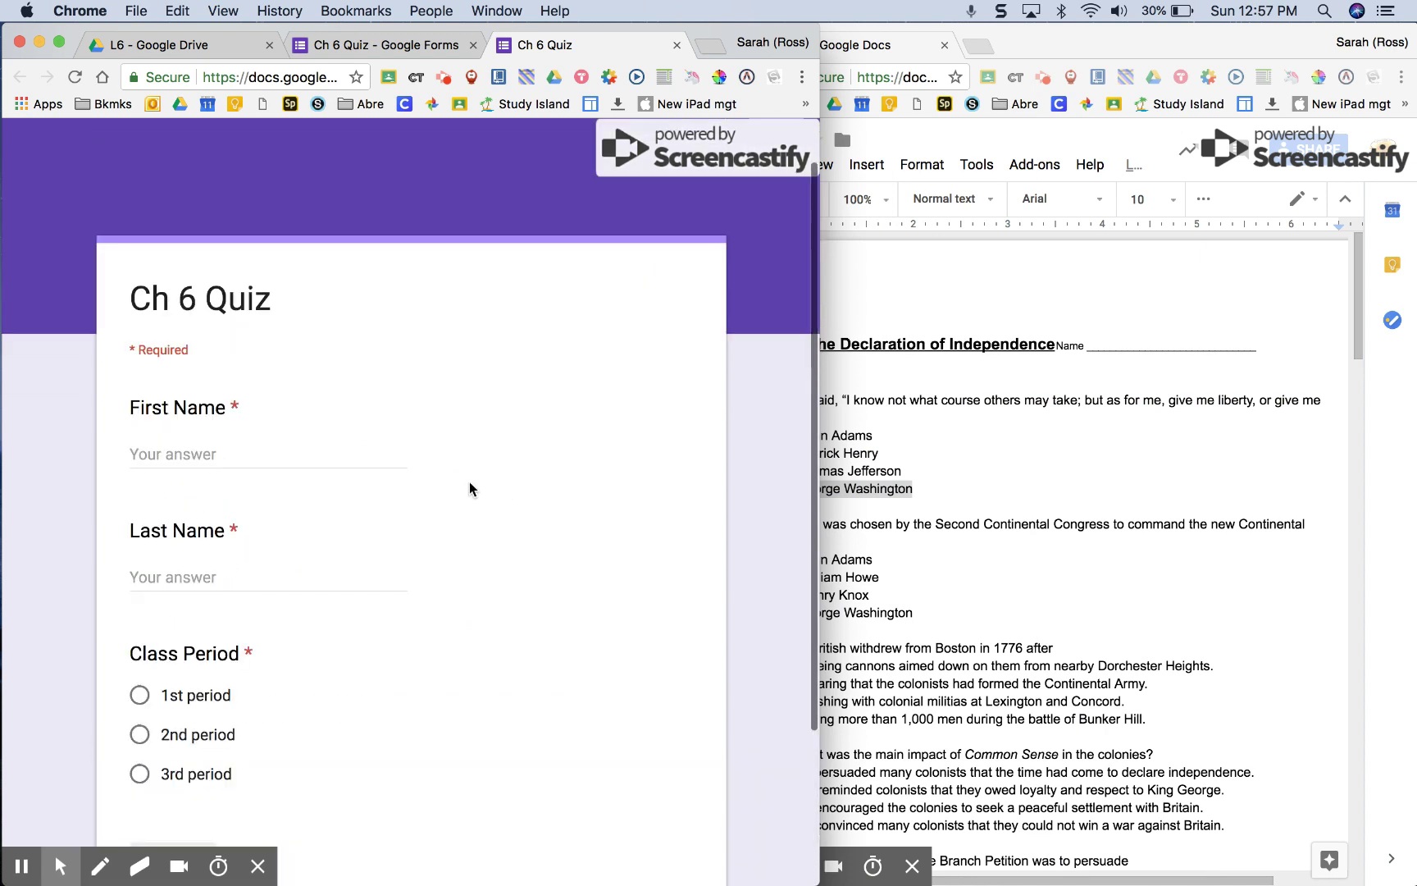
Enter 'x' for both names, choose 1st period, and continue to the quote question
click(327, 451)
text(x)
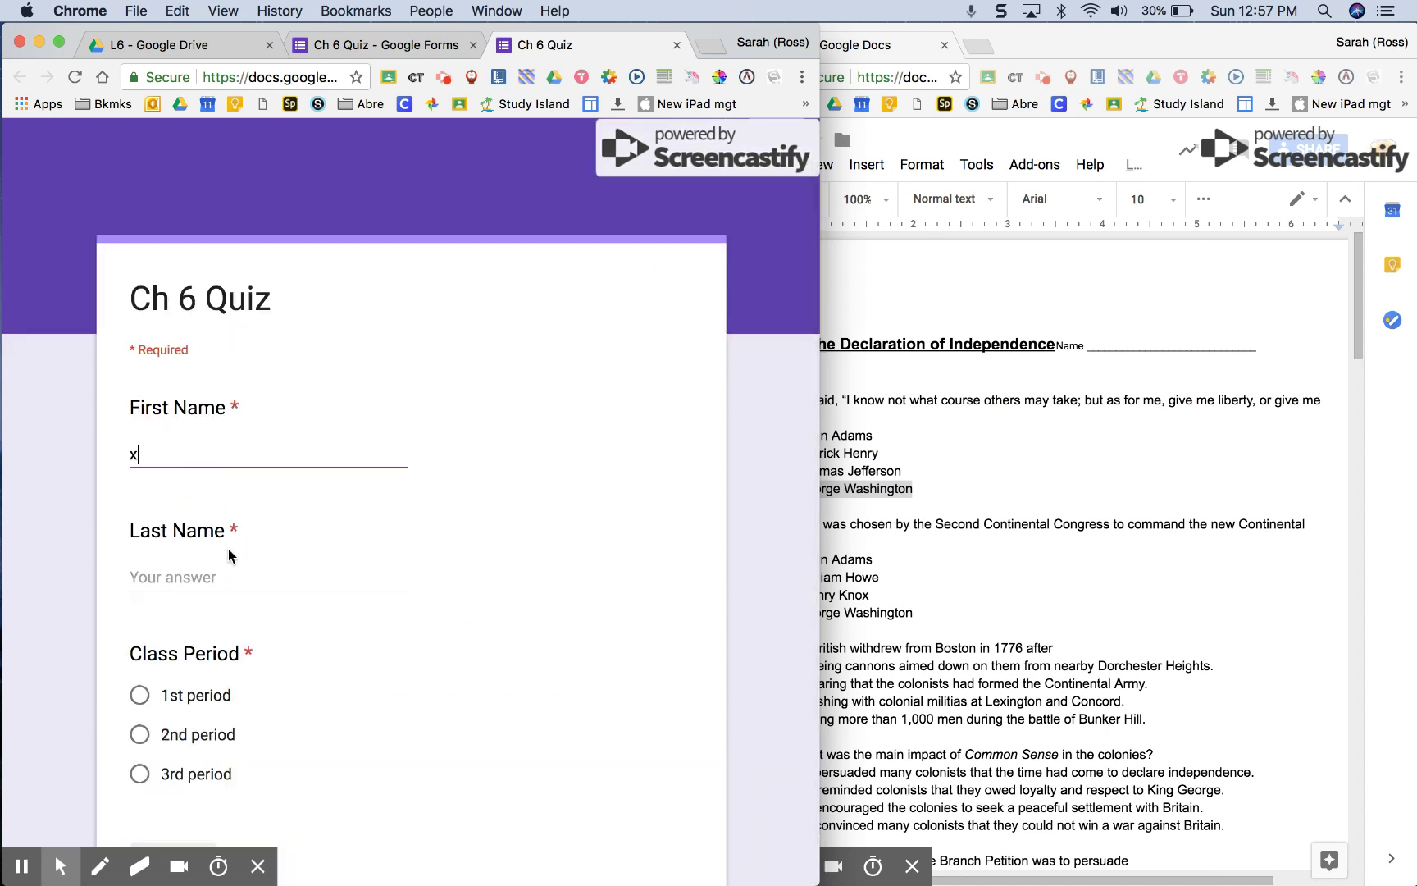
click(231, 563)
text(x)
click(175, 709)
scroll(175, 707, down, 3)
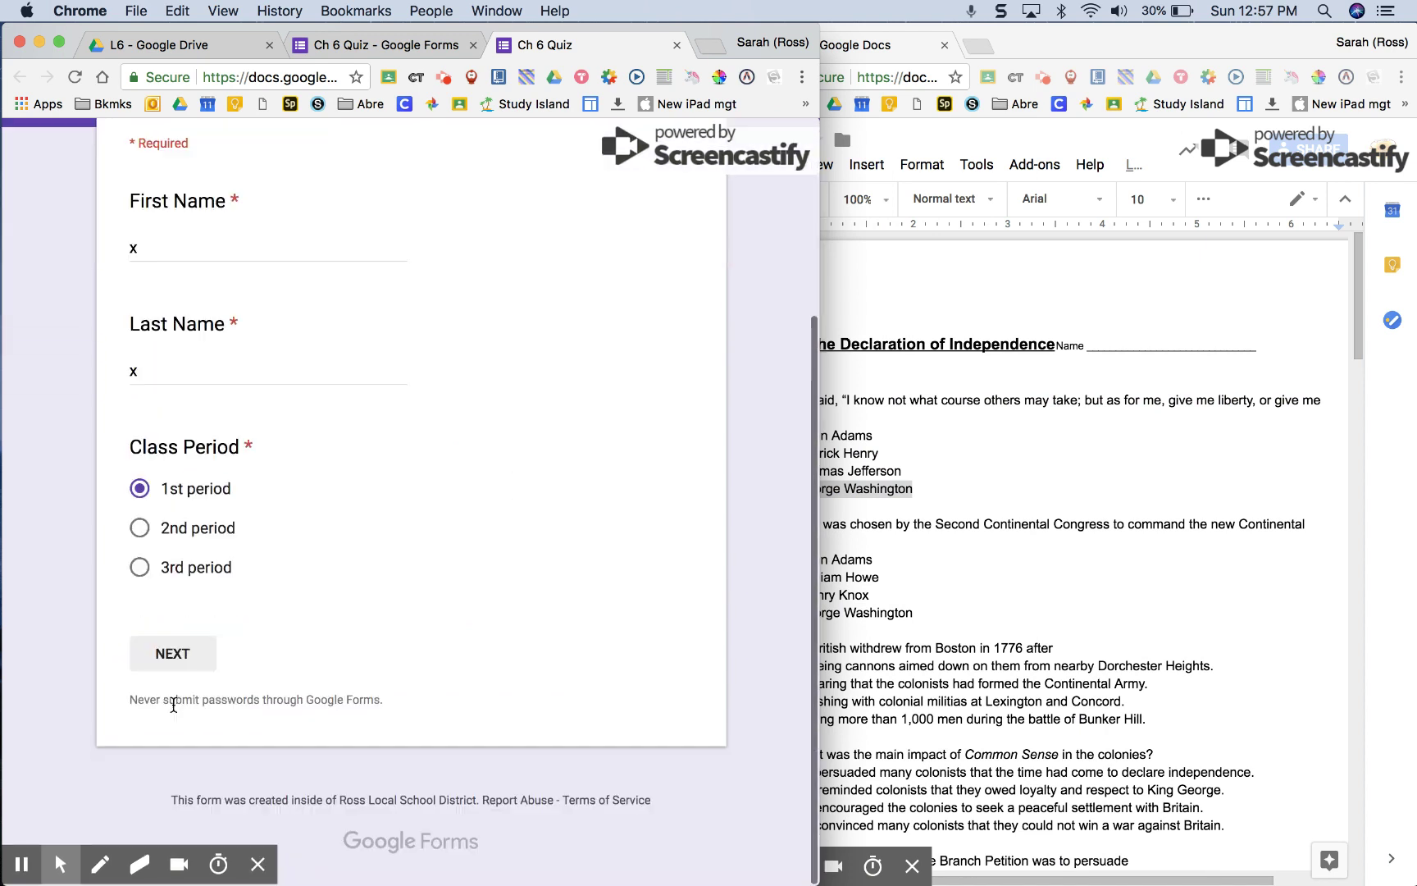
click(175, 656)
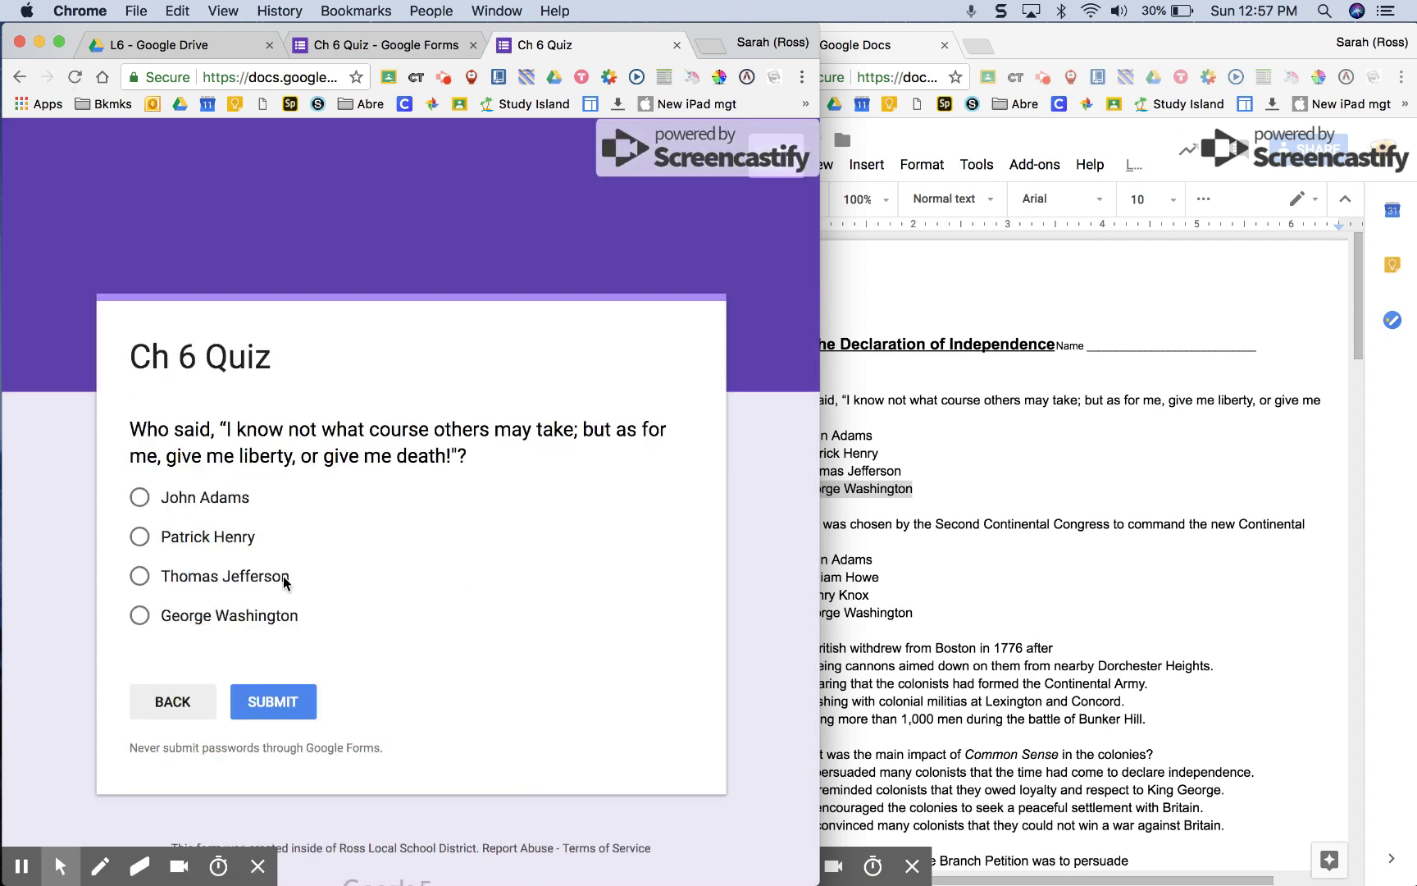